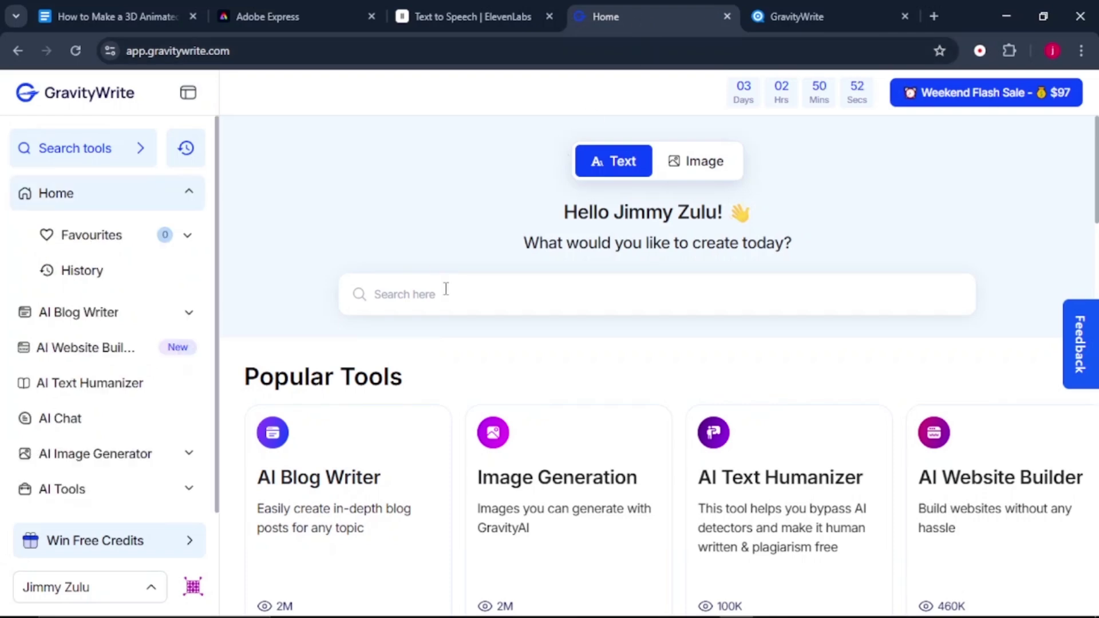
- Search the tools for "3D A" and open the 3D Animated - Kids Story Ideas Generator
click(444, 287)
text(3D A)
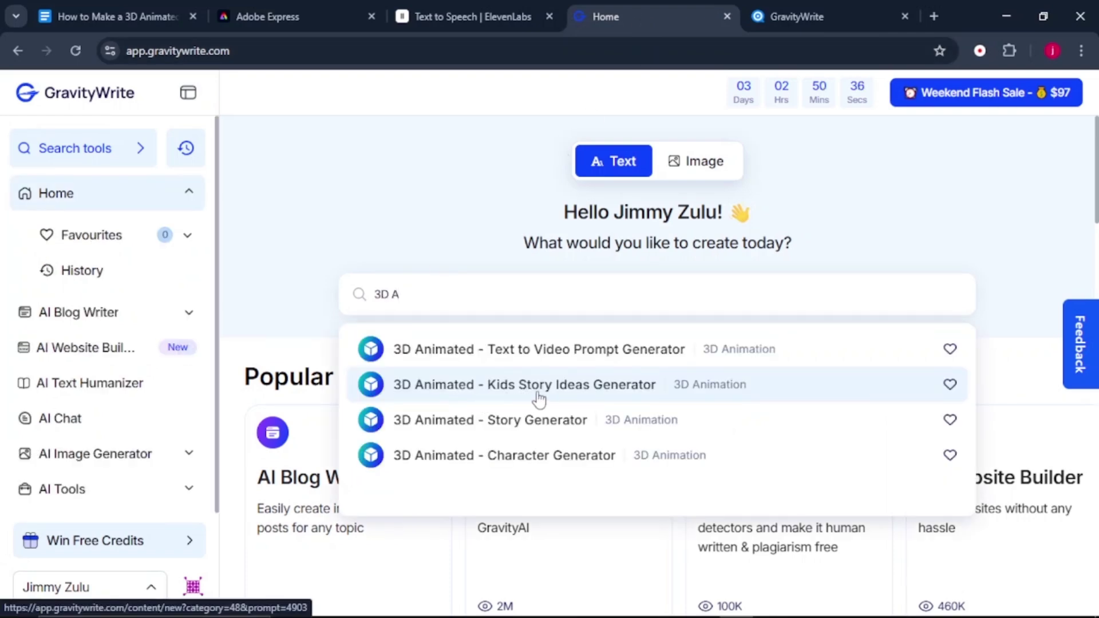
click(565, 398)
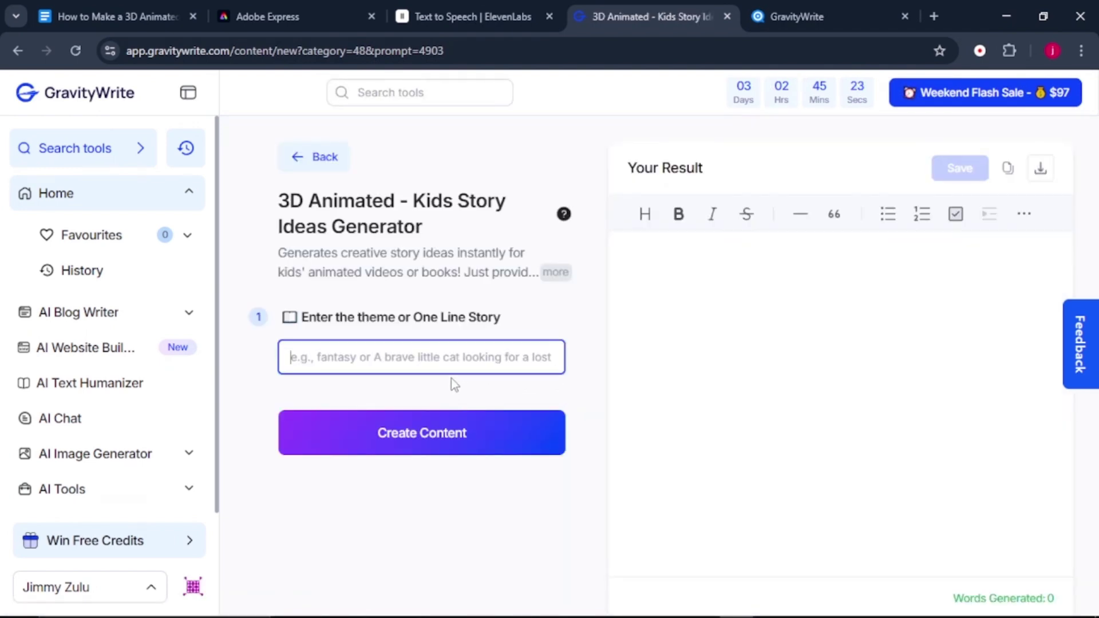
- Generate kids' story ideas for the theme "Jokes and friendship" and read through them
click(422, 433)
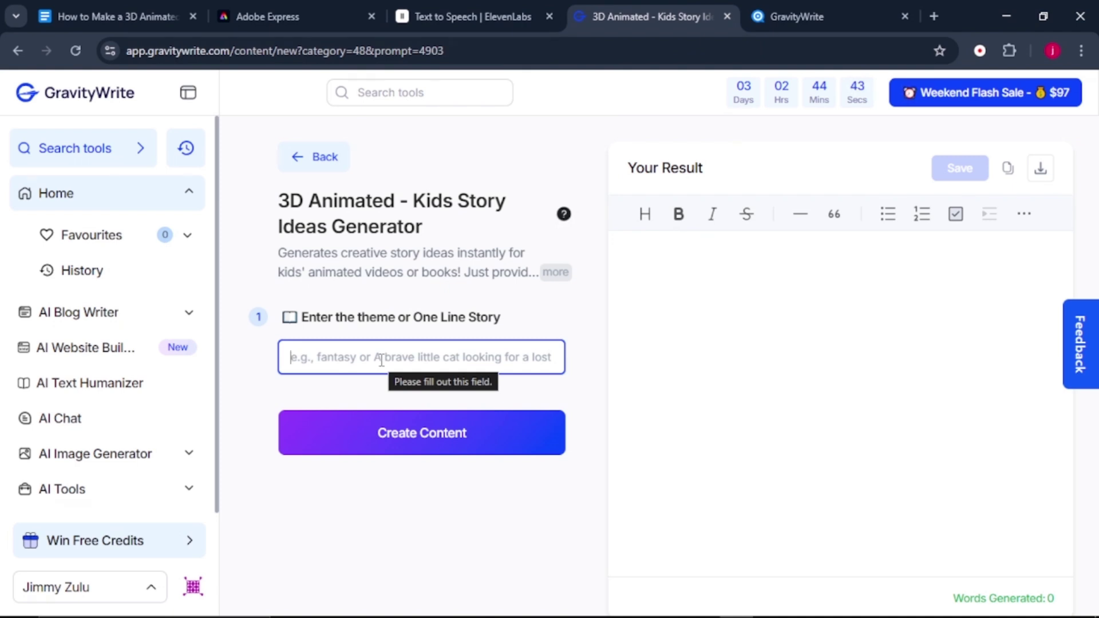
text(Jokes and friendship)
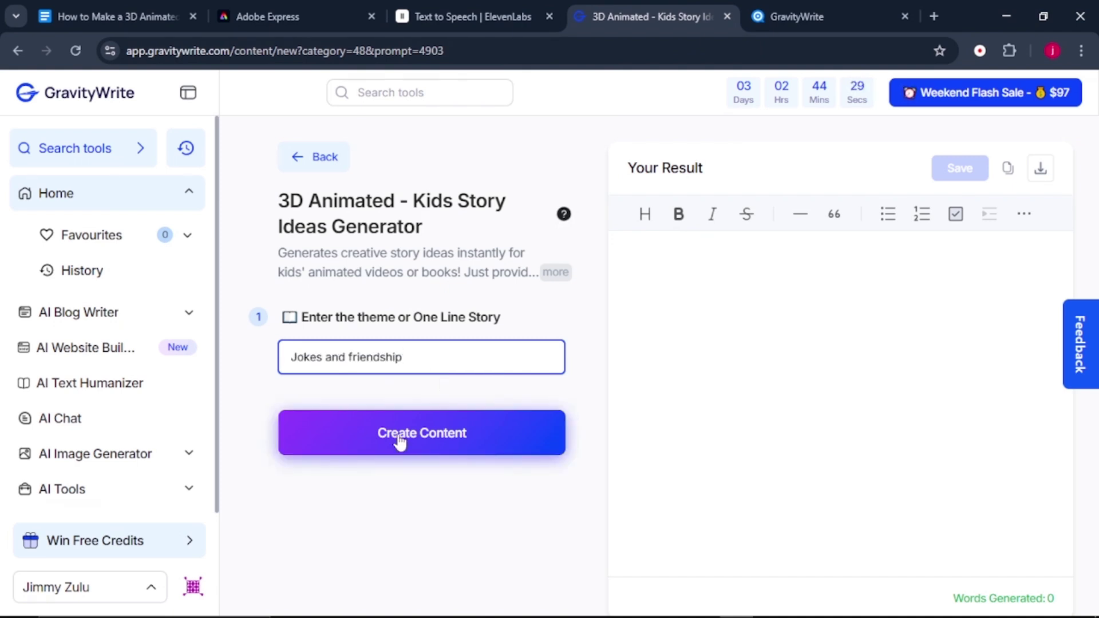
click(400, 441)
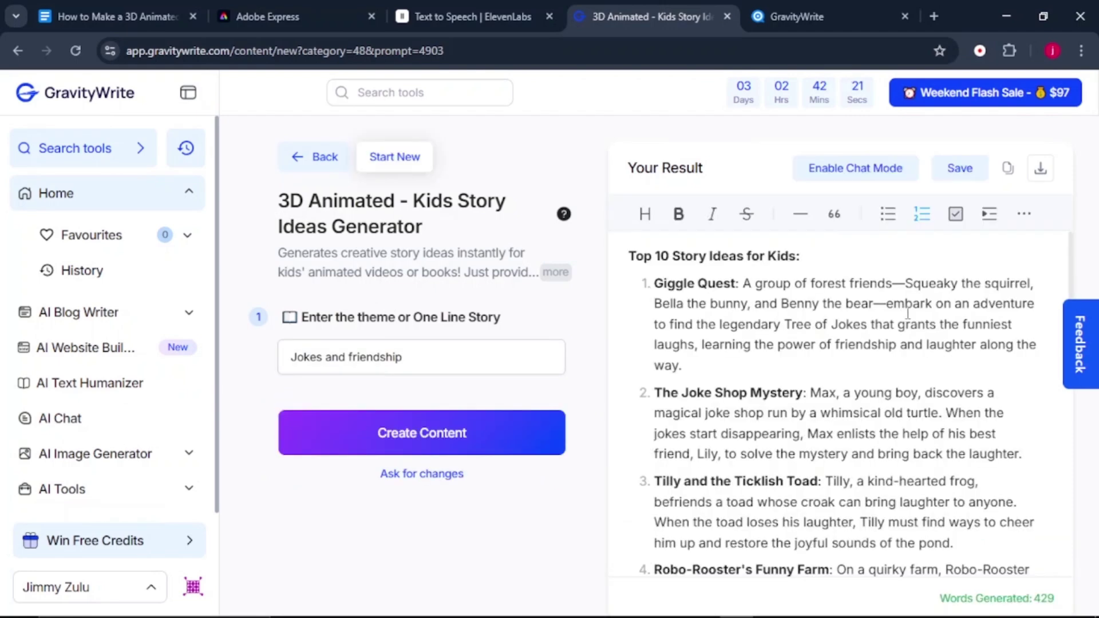
scroll(912, 315, down, 15)
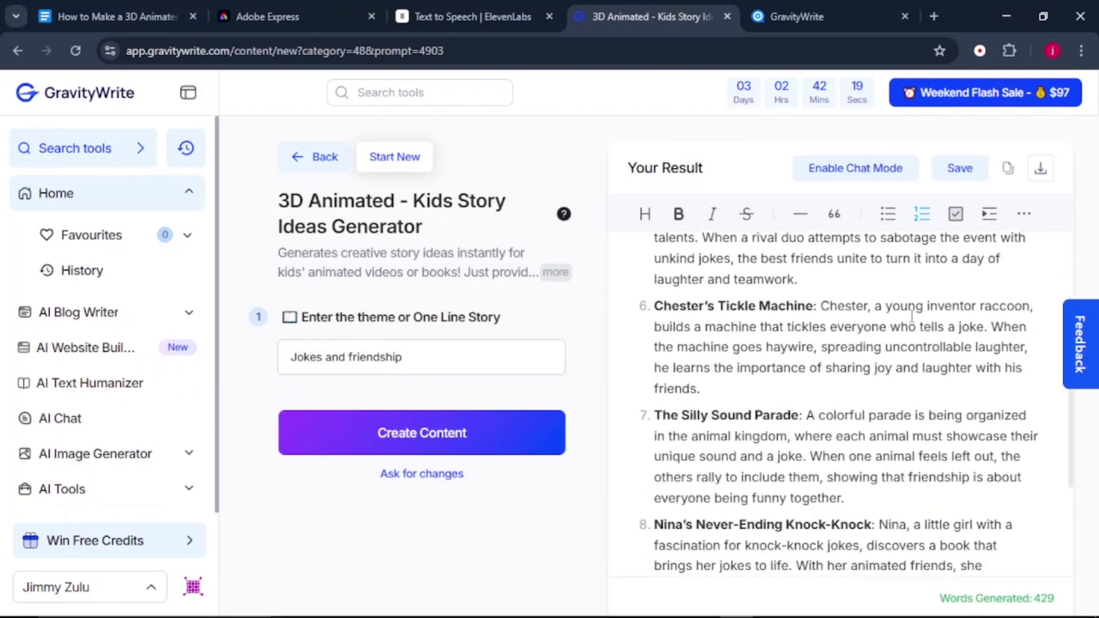
scroll(912, 315, down, 1)
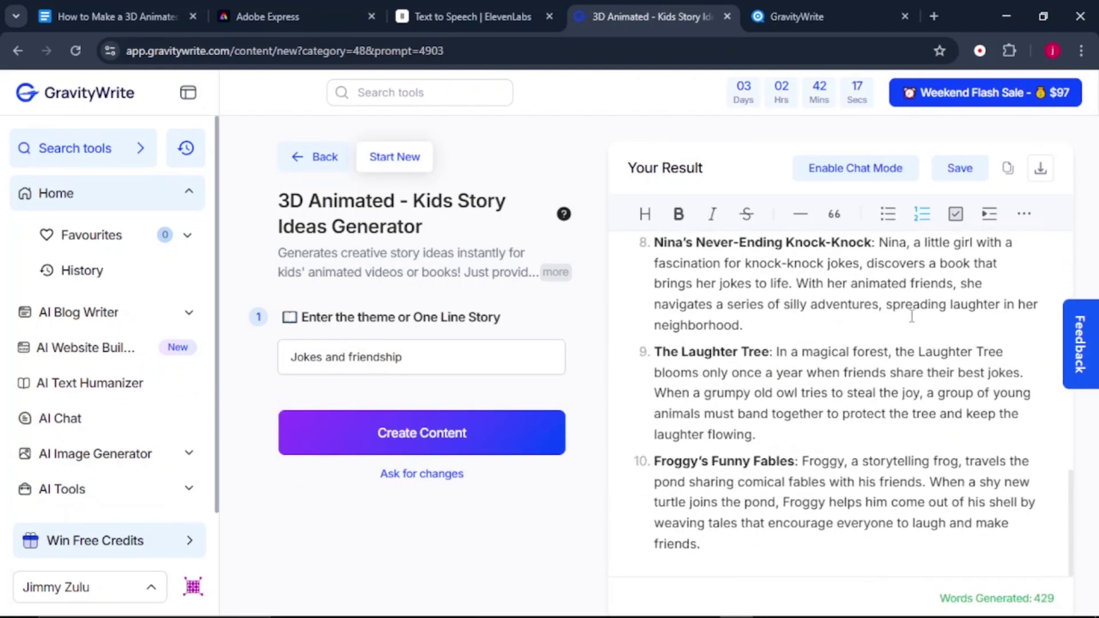
scroll(912, 316, up, 15)
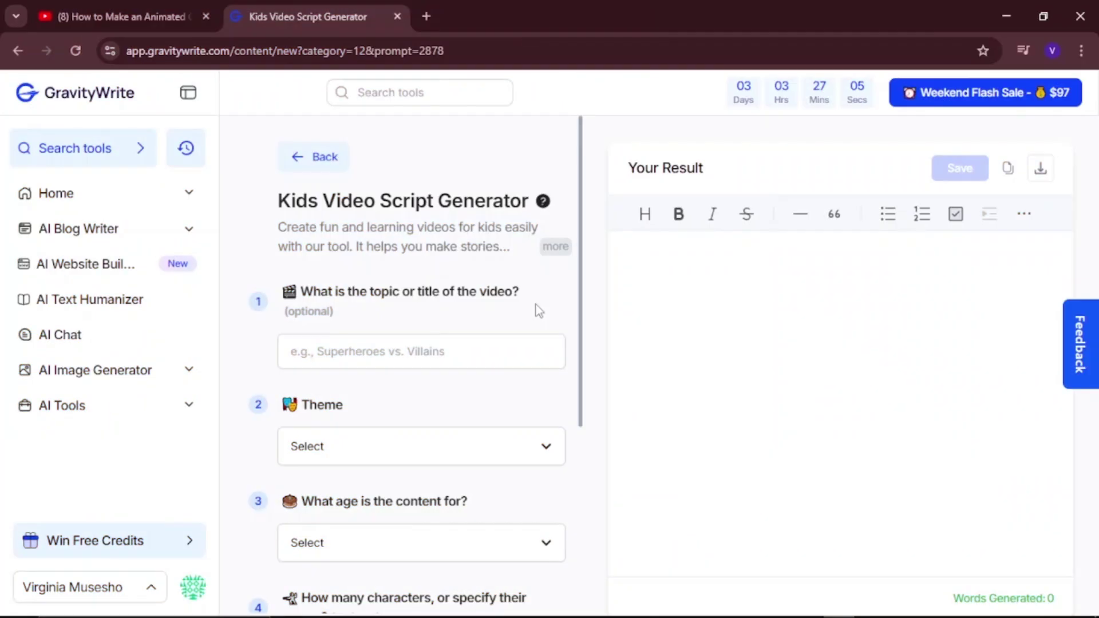
- In the Kids Video Script Generator, enter the video title "Funny friends" and choose the Joke theme
click(428, 354)
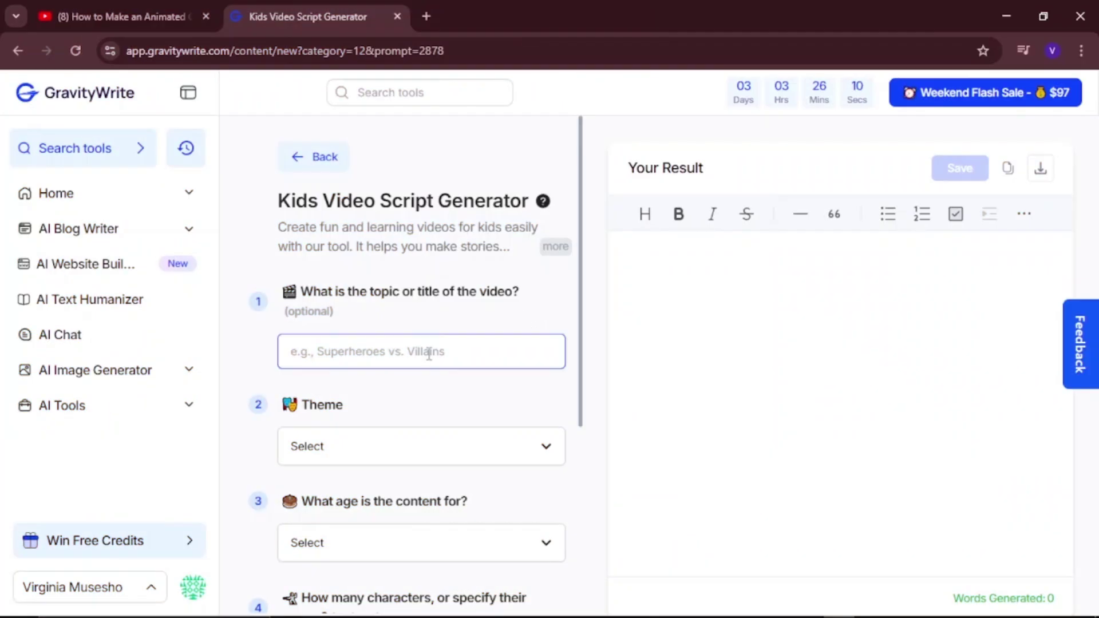
text(Funny friends)
scroll(334, 339, down, 1)
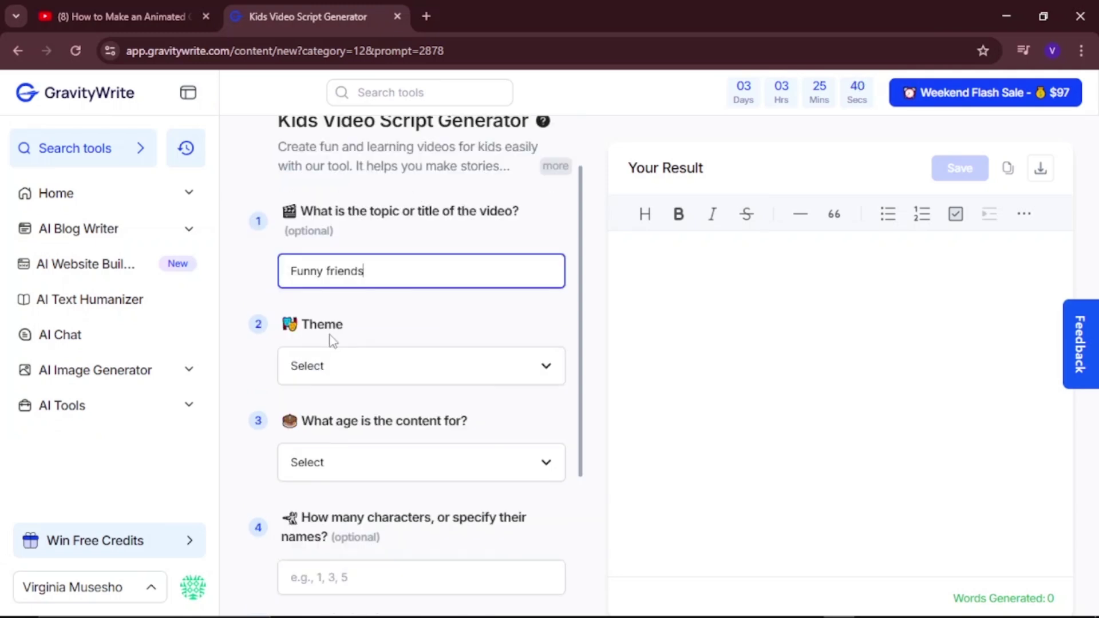
click(334, 365)
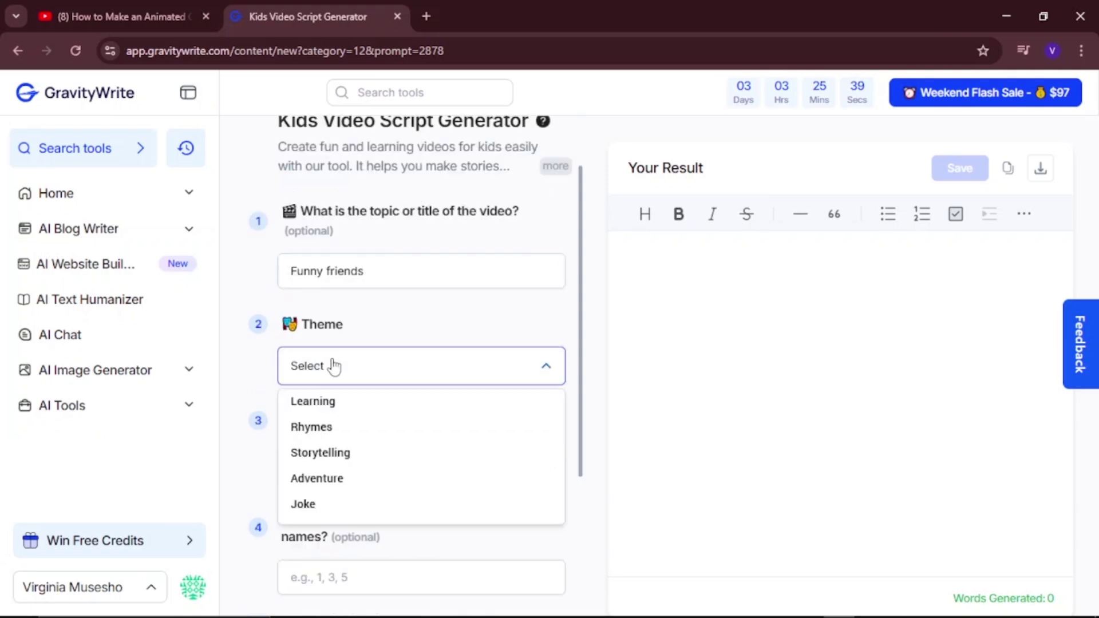
click(341, 506)
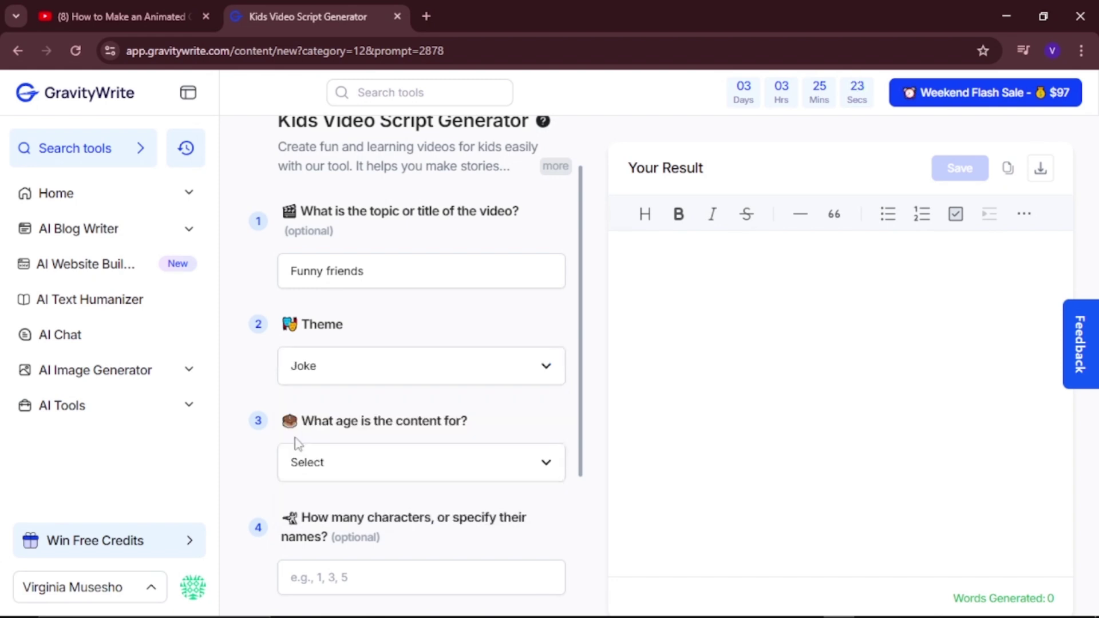
- Set the content's age group to Preschoolers (3-5 years)
click(415, 456)
click(428, 455)
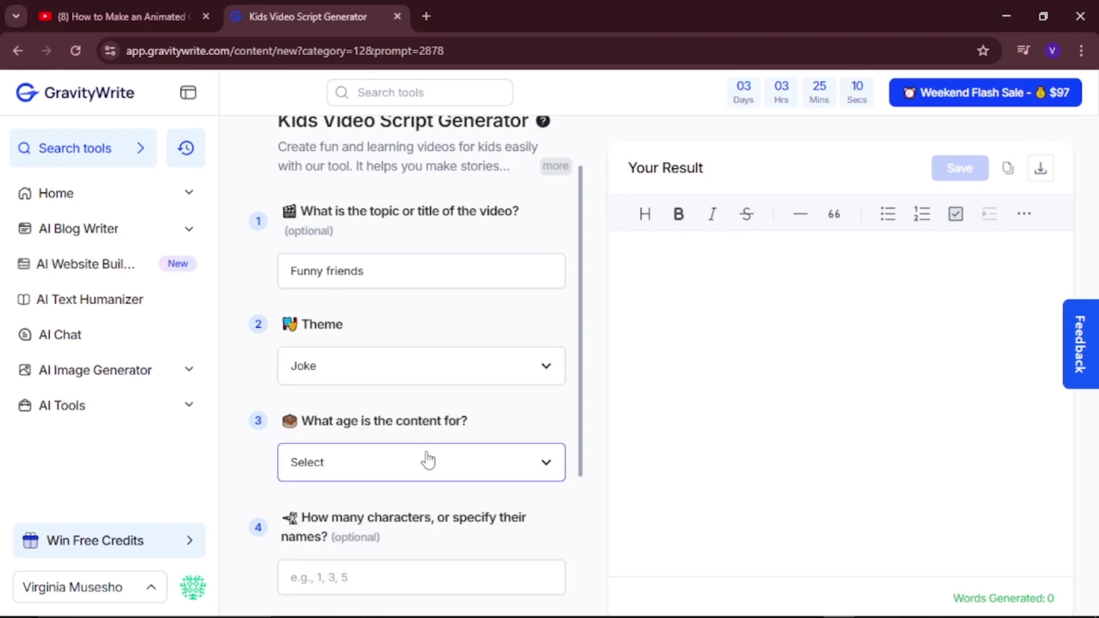
click(354, 496)
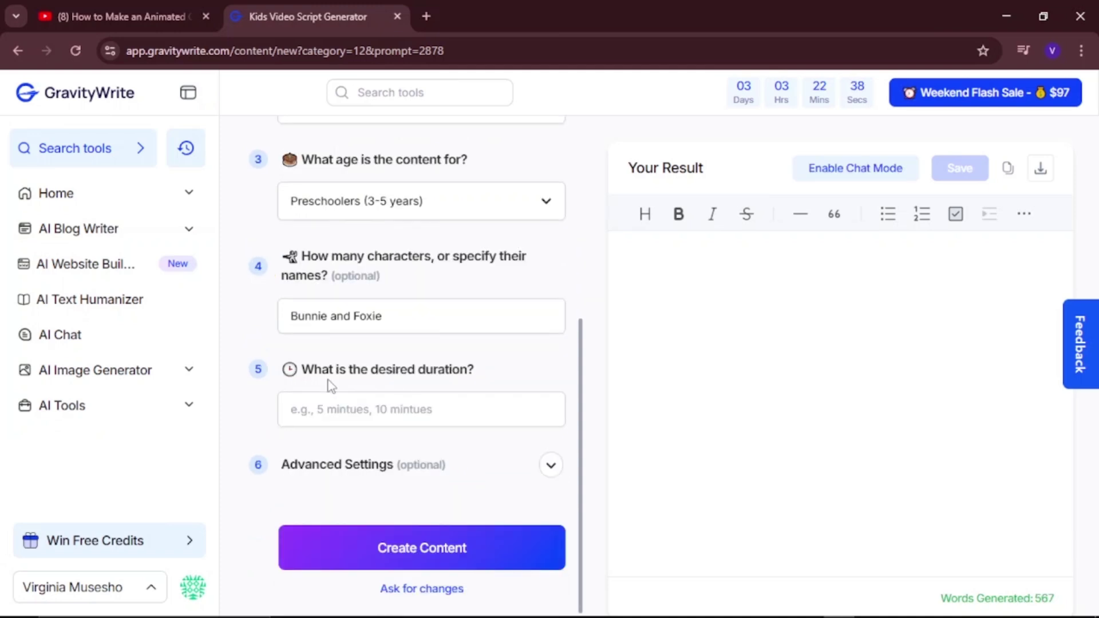
- Set the desired duration to 1 and generate the script with English as the language
click(344, 408)
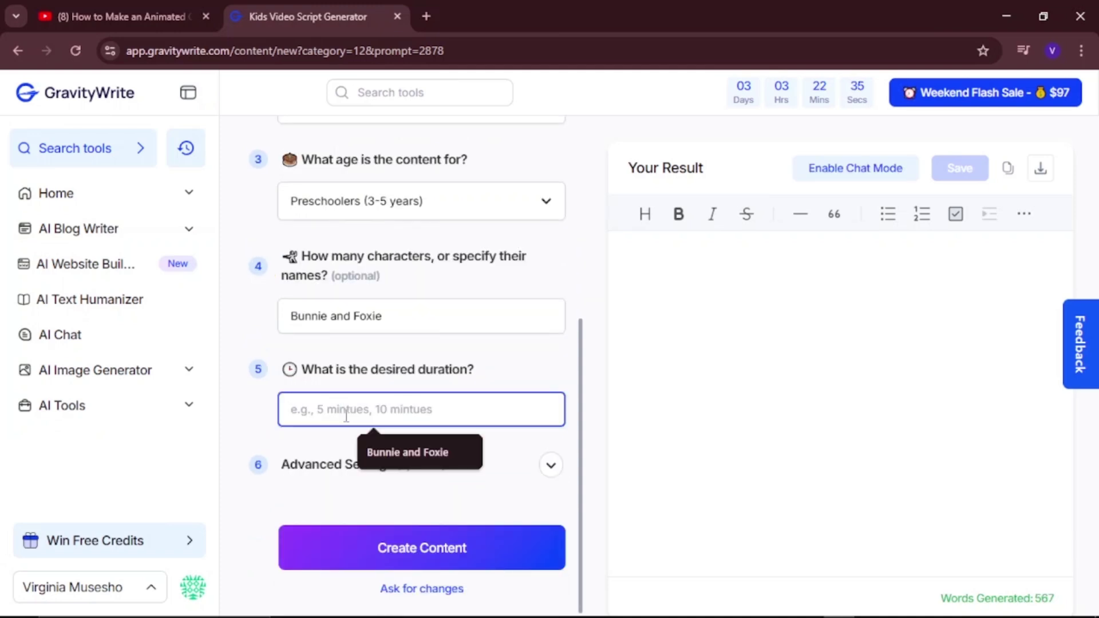
text(1)
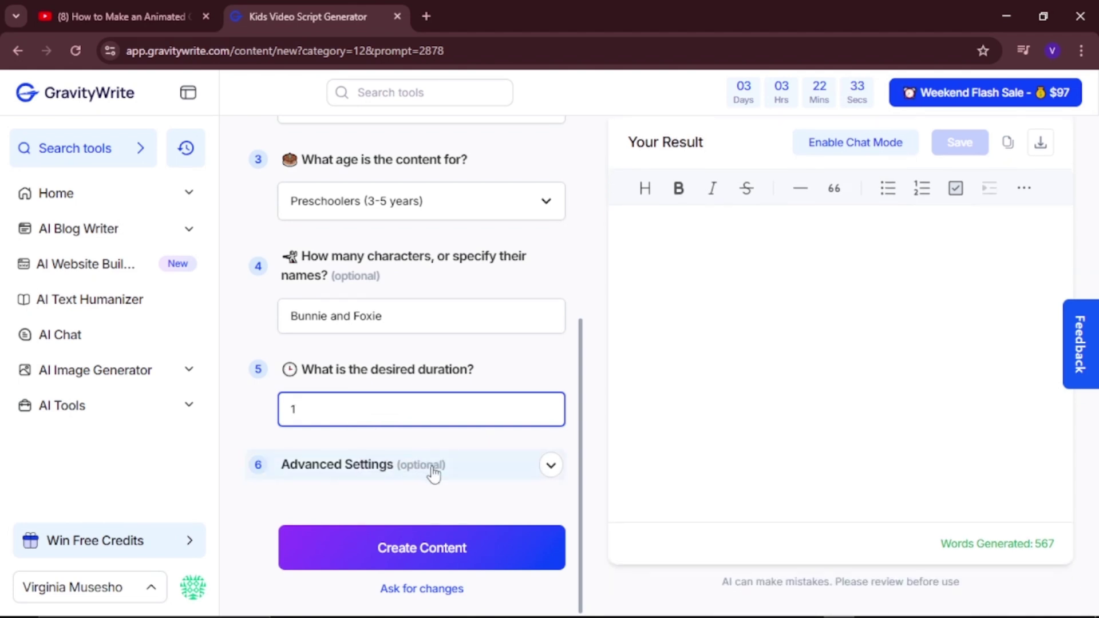
click(441, 468)
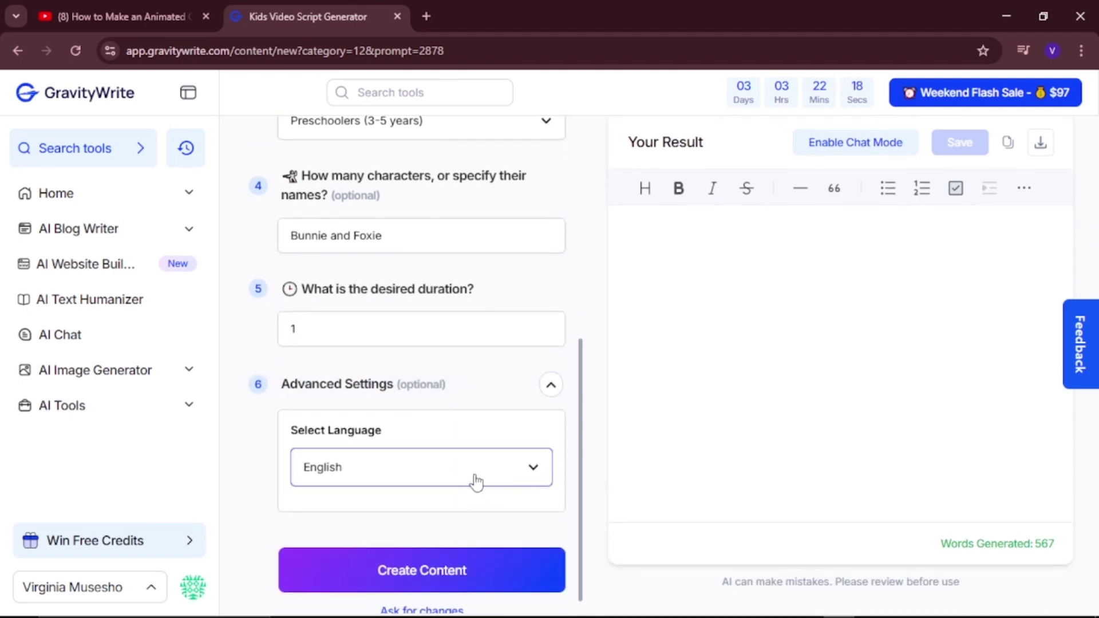
click(449, 571)
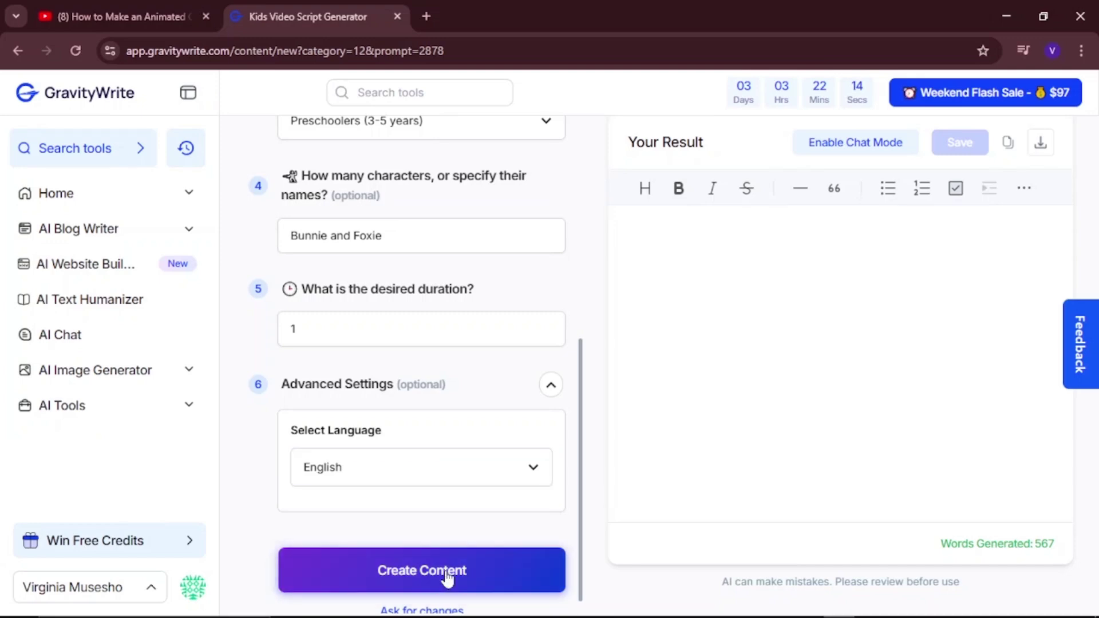
- Review and copy the whole generated script, and paste it into a blank Google Docs document
drag(630, 253, 741, 267)
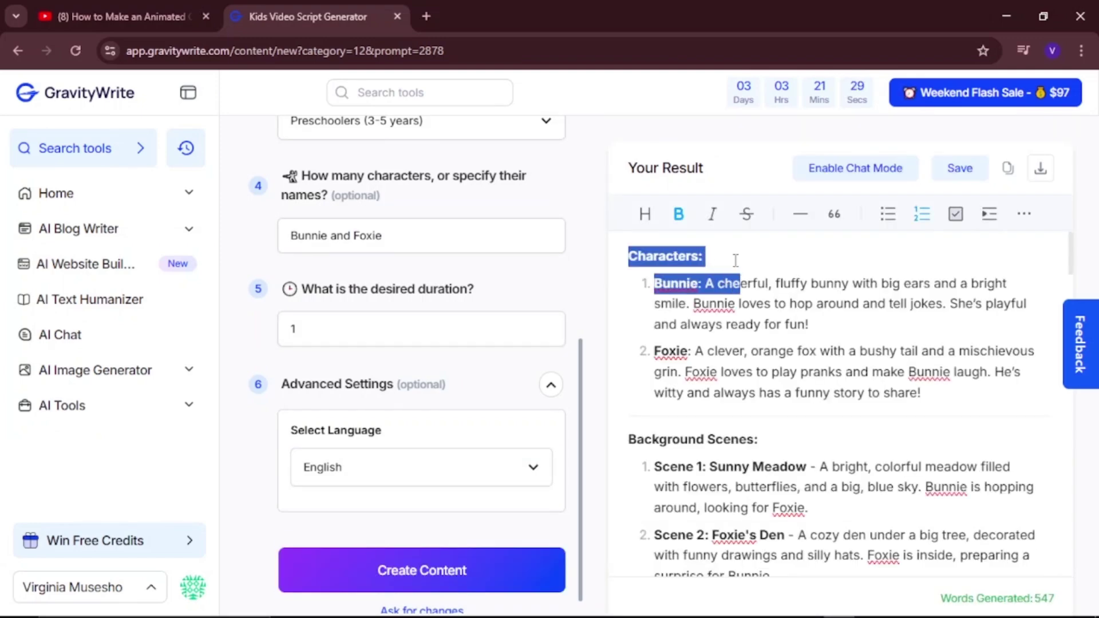
scroll(750, 358, down, 6)
scroll(750, 358, down, 3)
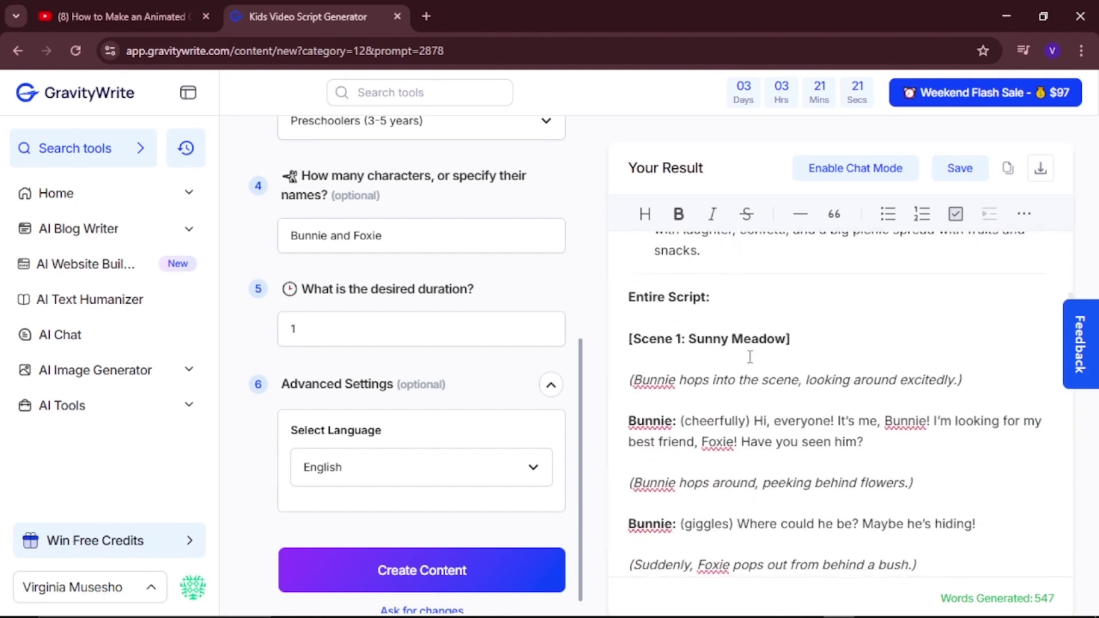
scroll(699, 339, down, 10)
click(1009, 168)
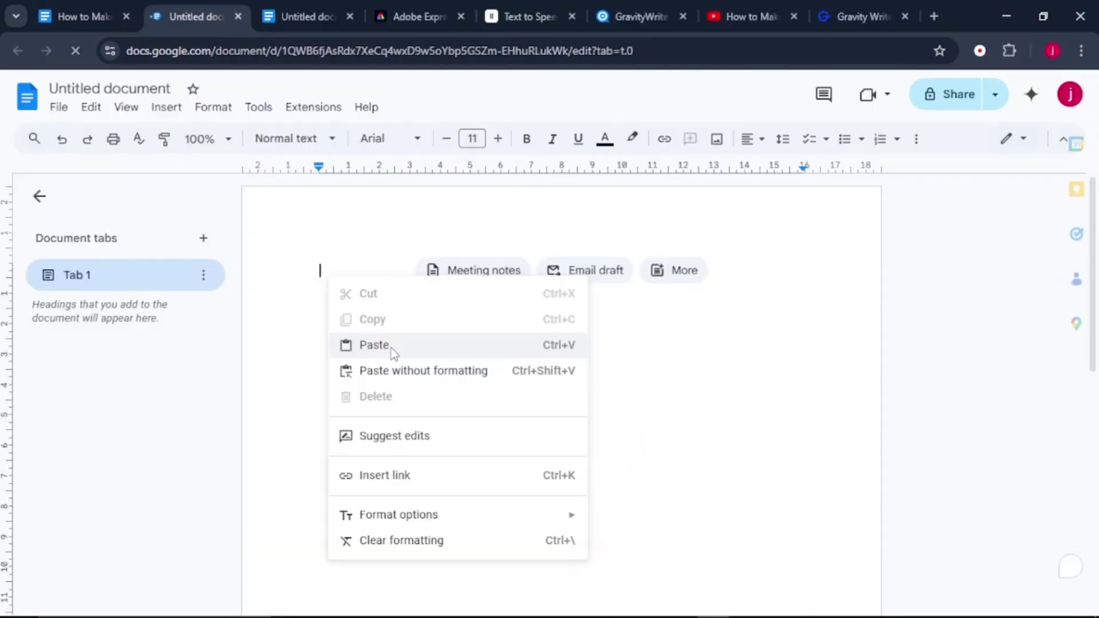
click(393, 351)
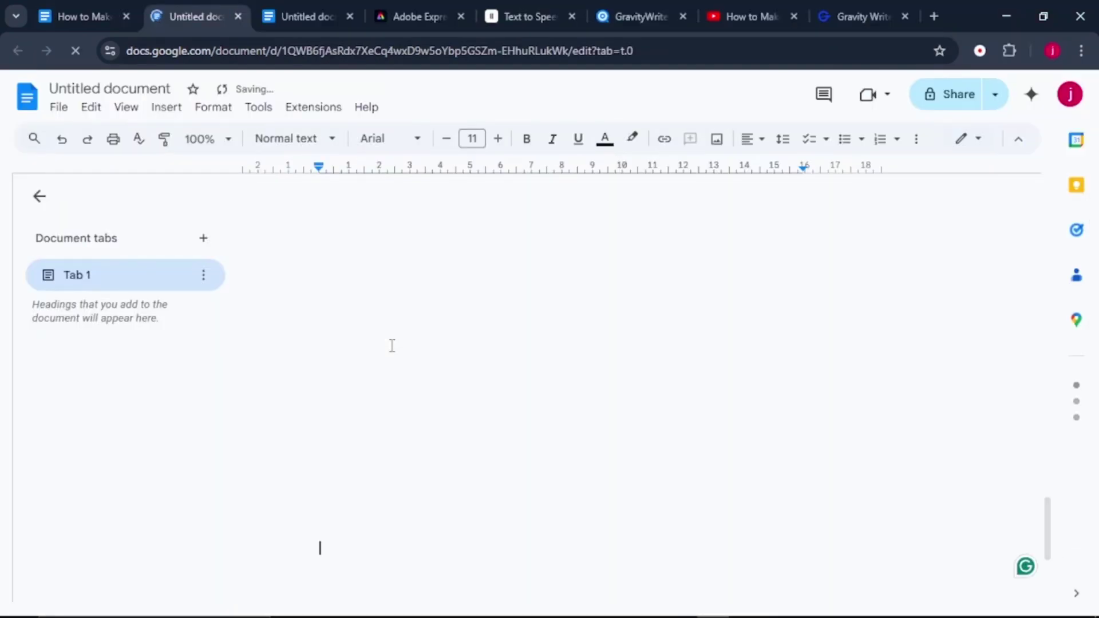
scroll(392, 321, up, 5)
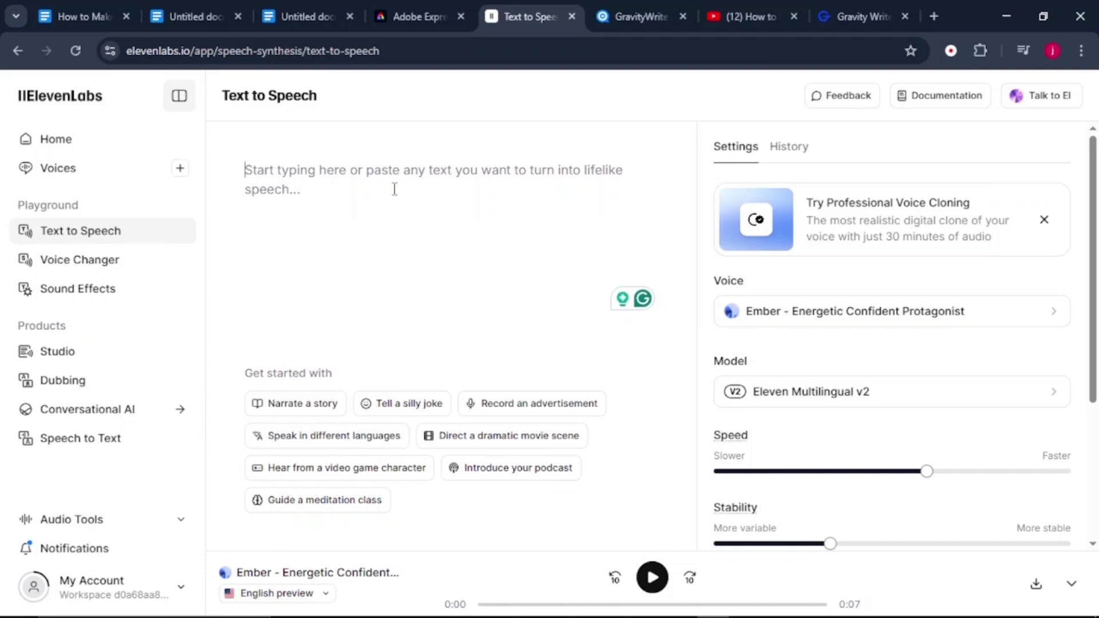
- Copy Bunnie's cheerful opening line in Scene 1 from the script document and paste it into ElevenLabs Text to Speech
key(ctrl+3)
scroll(430, 319, up, 3)
scroll(430, 319, down, 3)
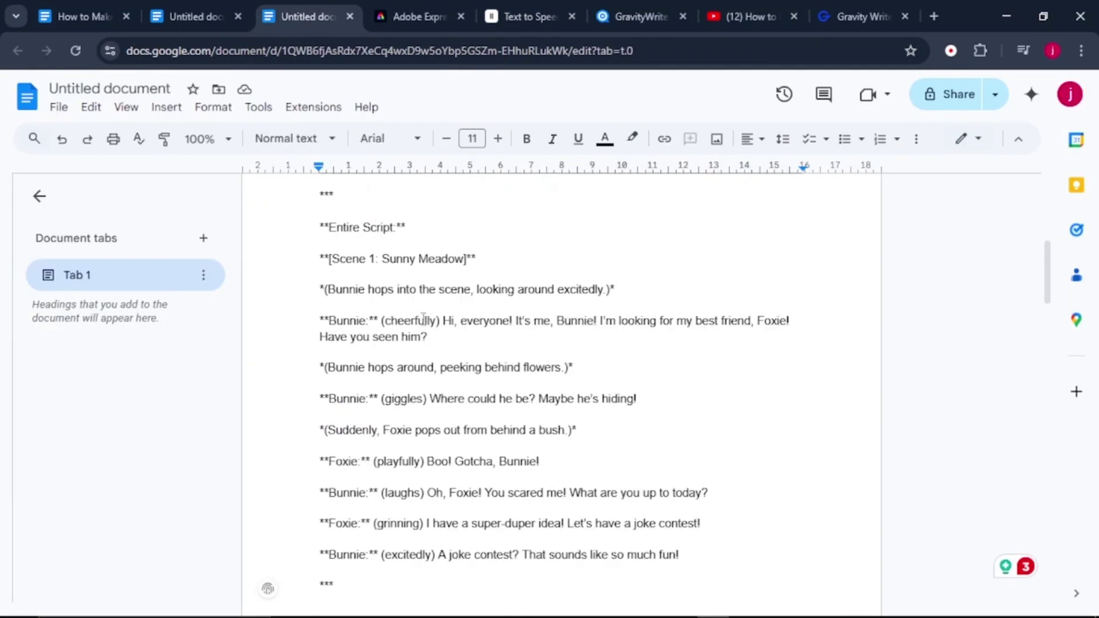
drag(450, 324, 455, 339)
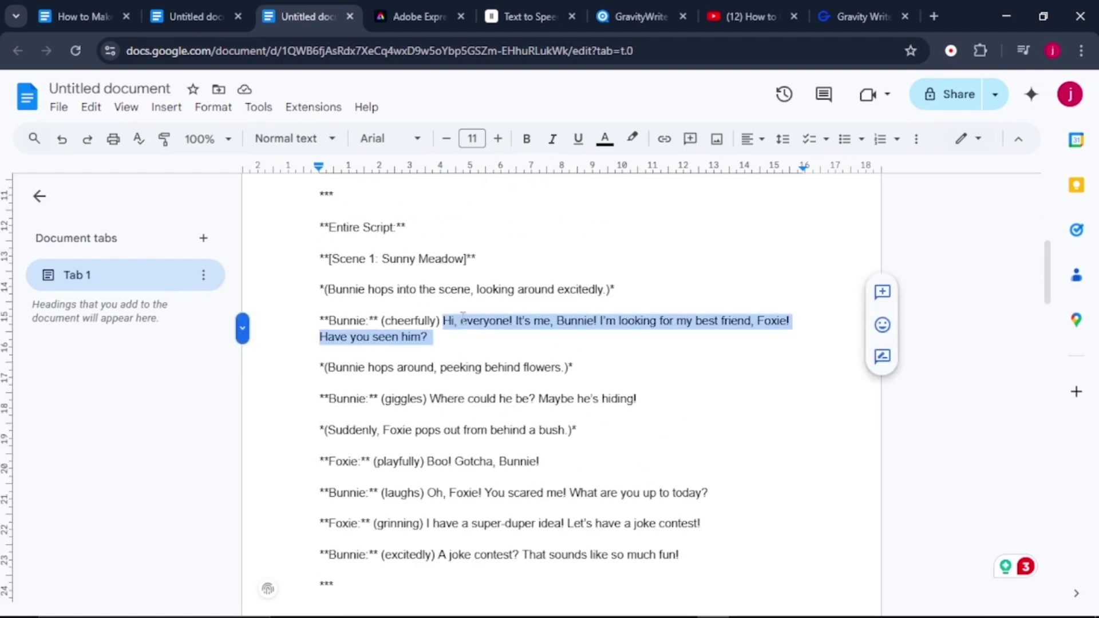
click(512, 7)
click(295, 178)
key(ctrl+v)
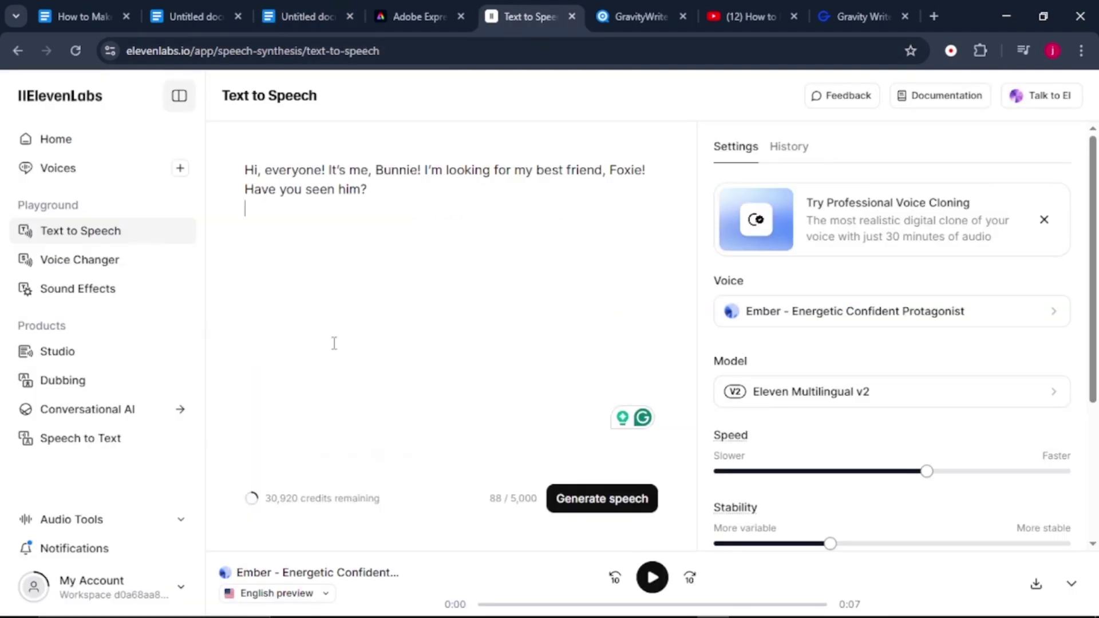
- Generate the line's speech with the voice "Emma - Adorable and Upbeat" and download the audio
click(793, 314)
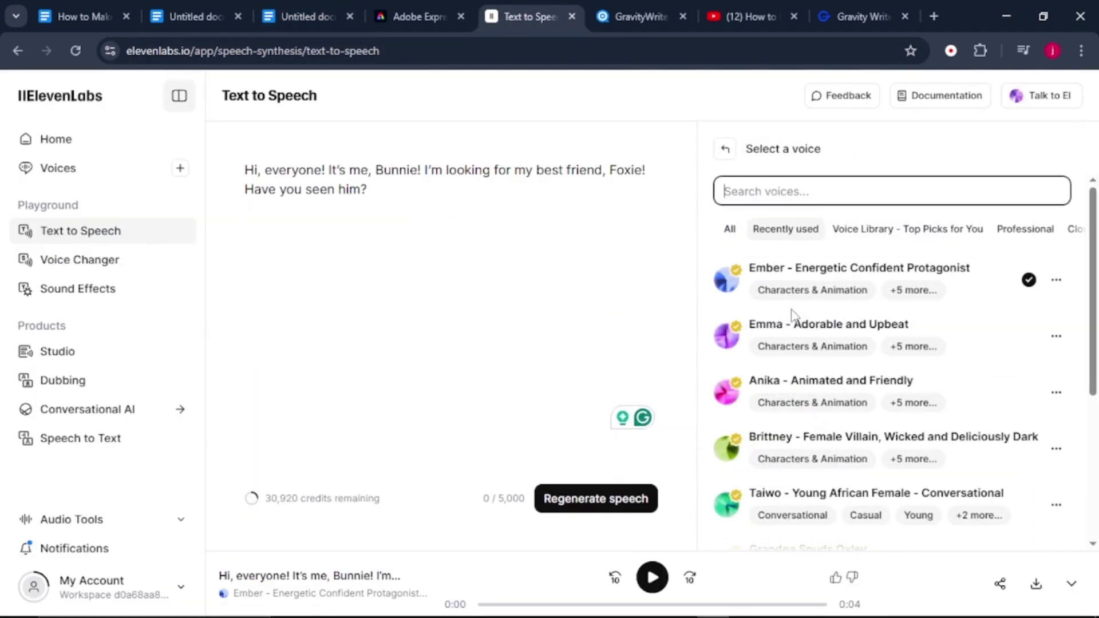
click(815, 332)
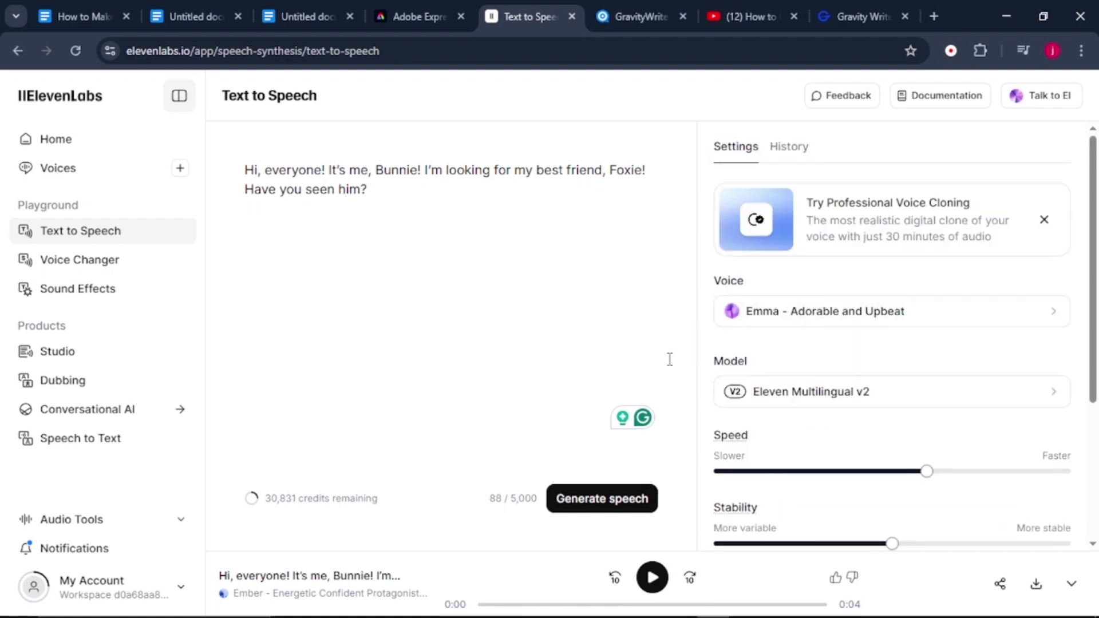
click(628, 503)
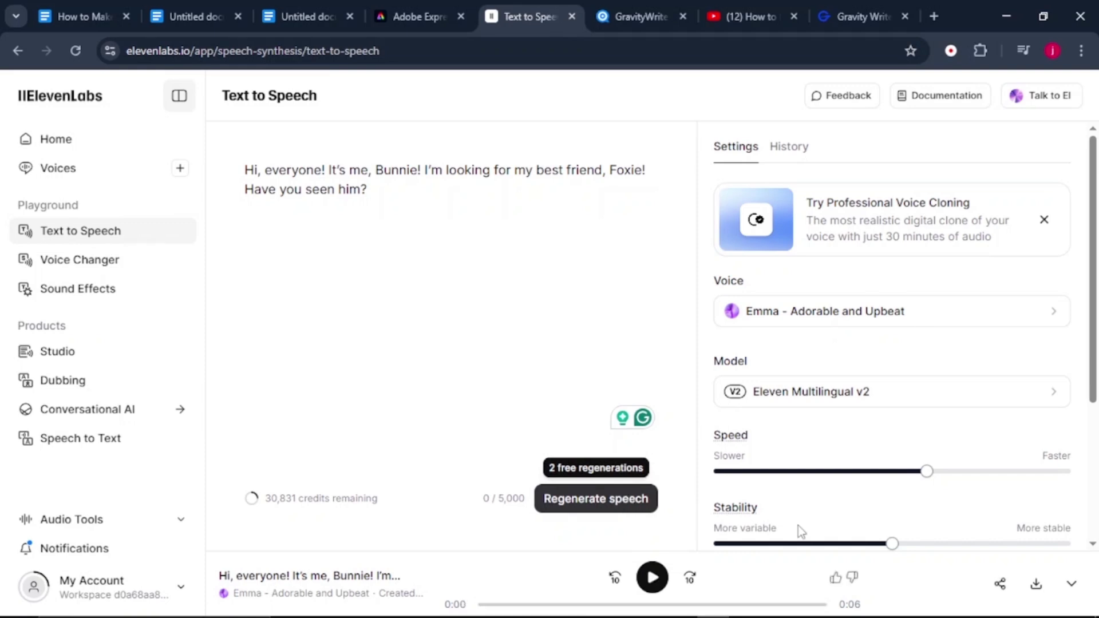
click(1037, 584)
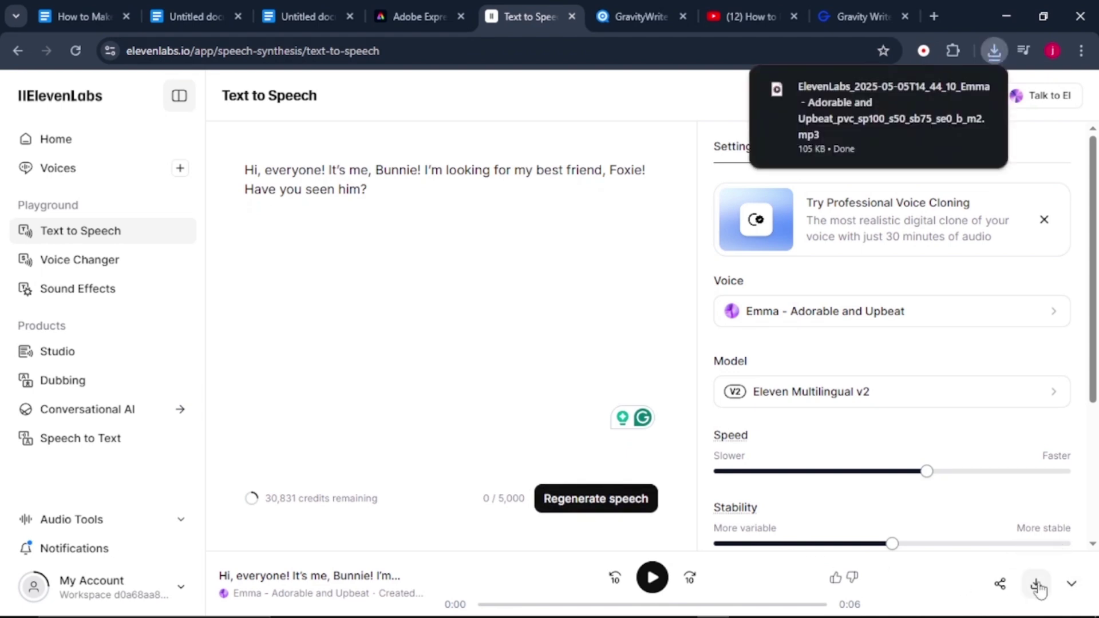
- Replace the speech text with Bunnie's next script line, "Where could he be? Maybe he's hiding!", and download its generated audio
click(288, 18)
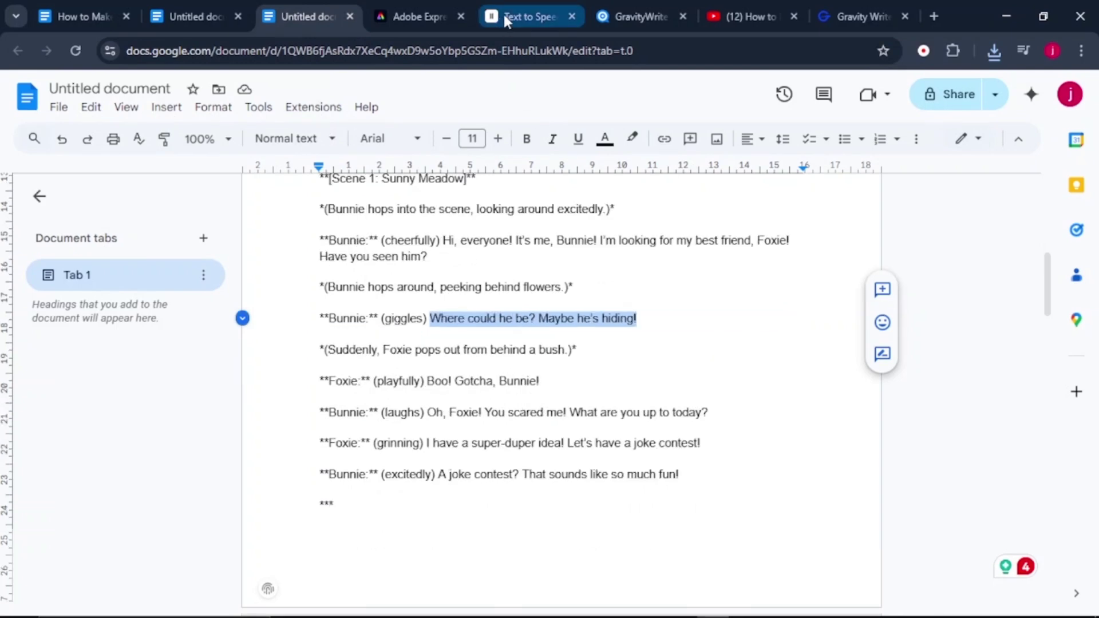
click(504, 15)
drag(368, 189, 246, 169)
right_click(305, 161)
click(336, 216)
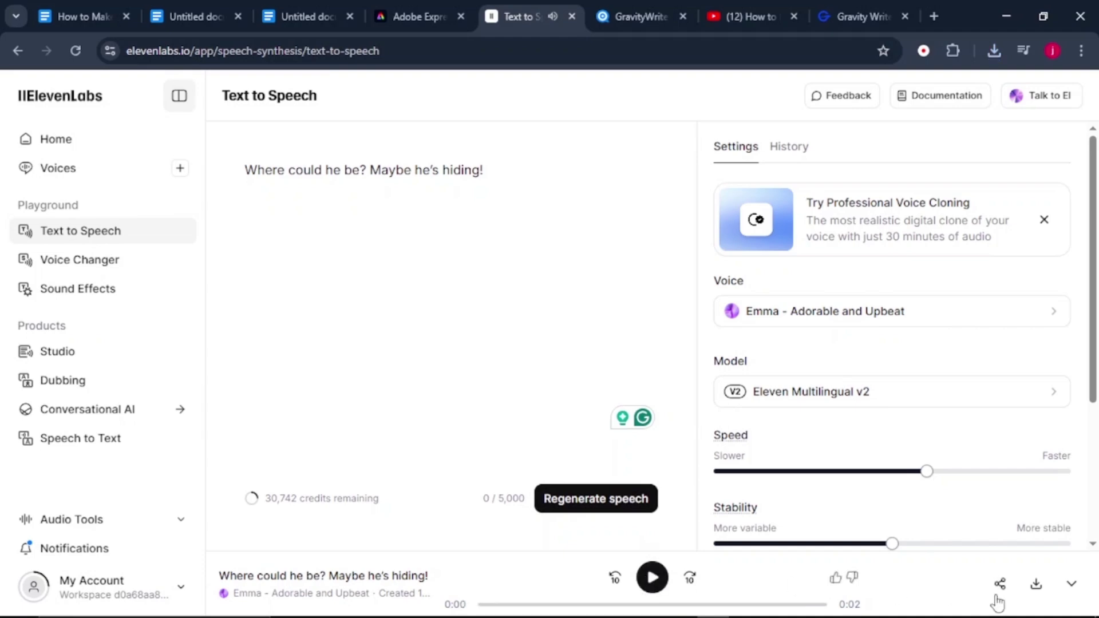
click(1038, 585)
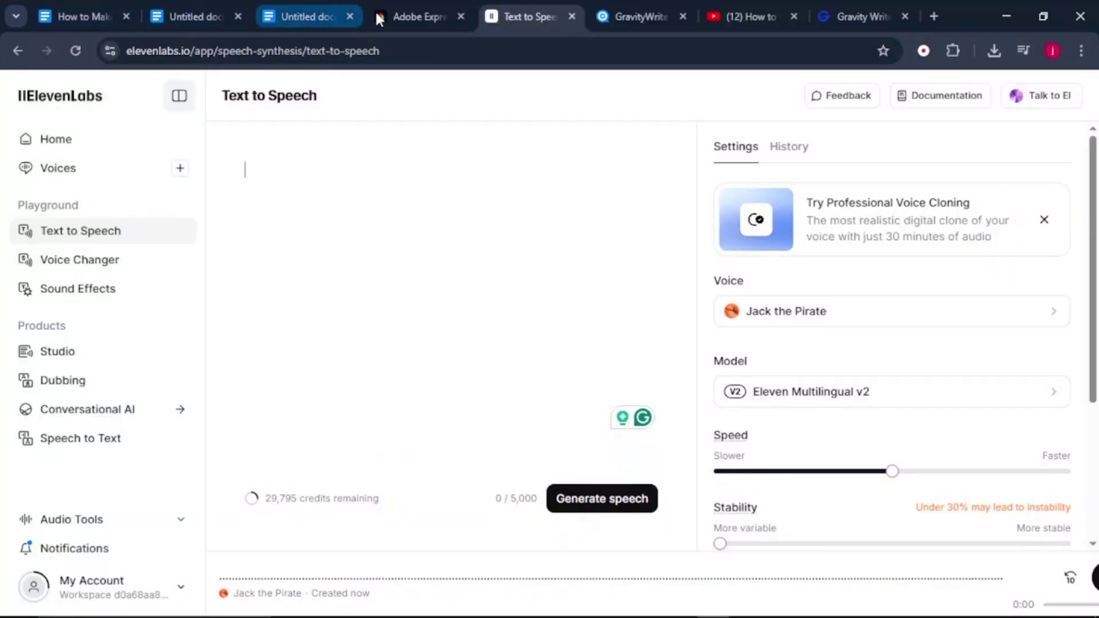
- Switch to Adobe Express Animate characters, browse the available characters and filter them to the Animals category
click(395, 17)
scroll(872, 344, down, 5)
scroll(871, 344, down, 15)
scroll(873, 345, down, 12)
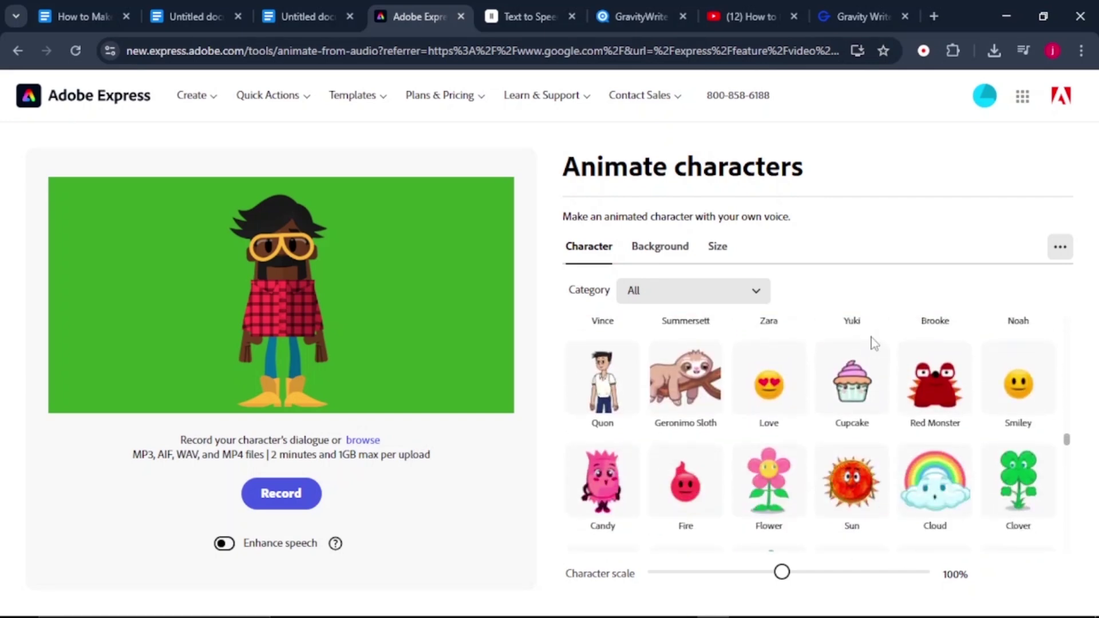
click(650, 298)
click(691, 511)
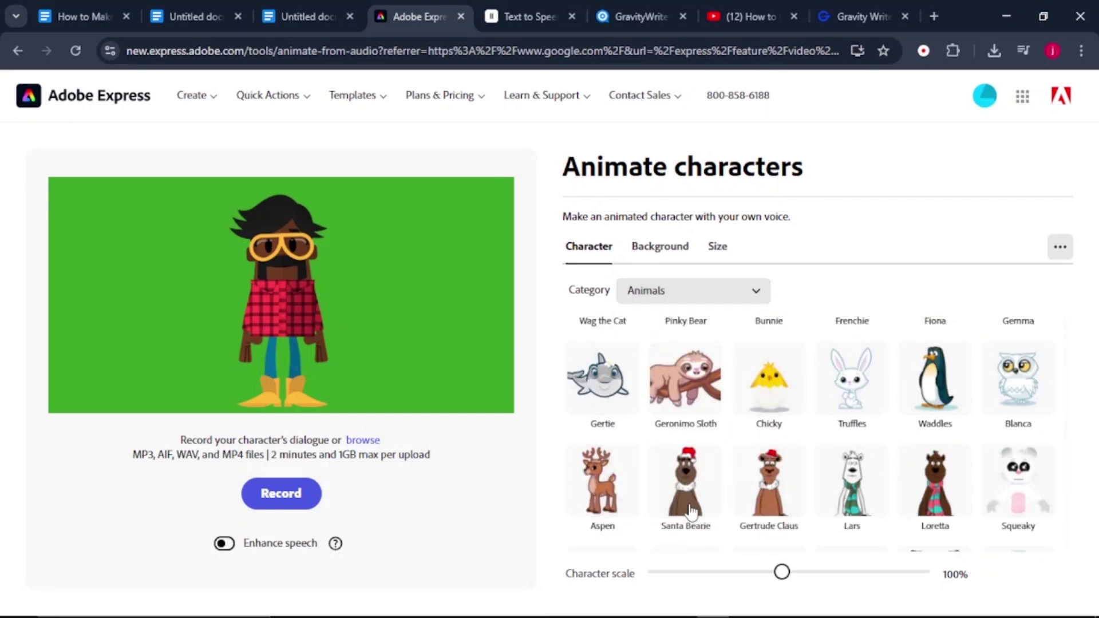
- Choose the Bunnie character at 98% scale with the green background and turn on Enhance speech
scroll(769, 436, up, 2)
click(768, 370)
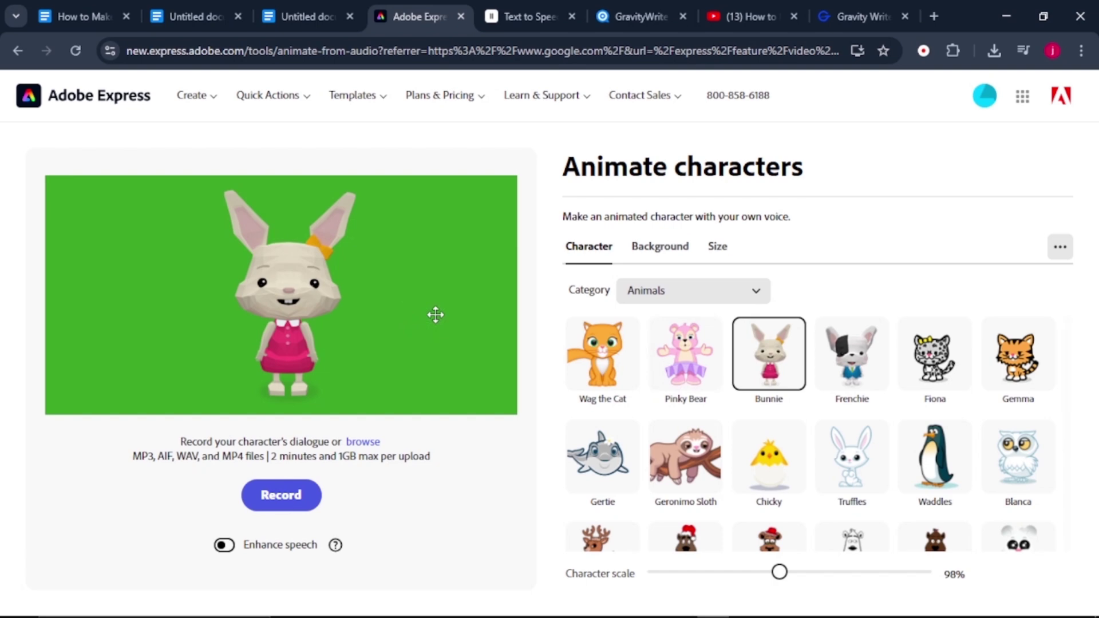
click(670, 253)
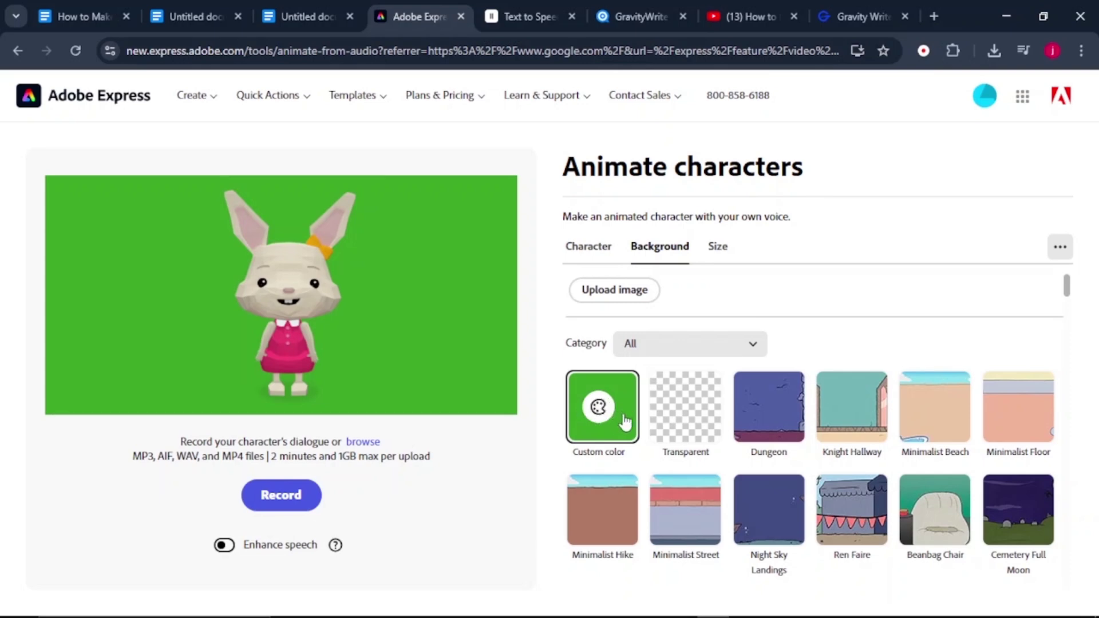
click(590, 251)
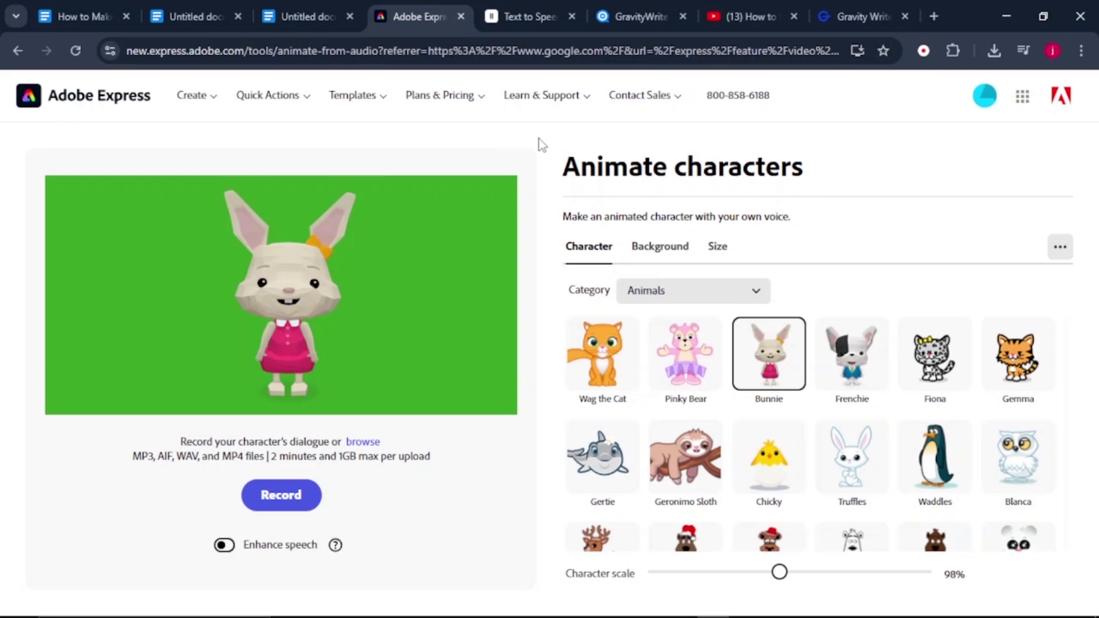
click(225, 545)
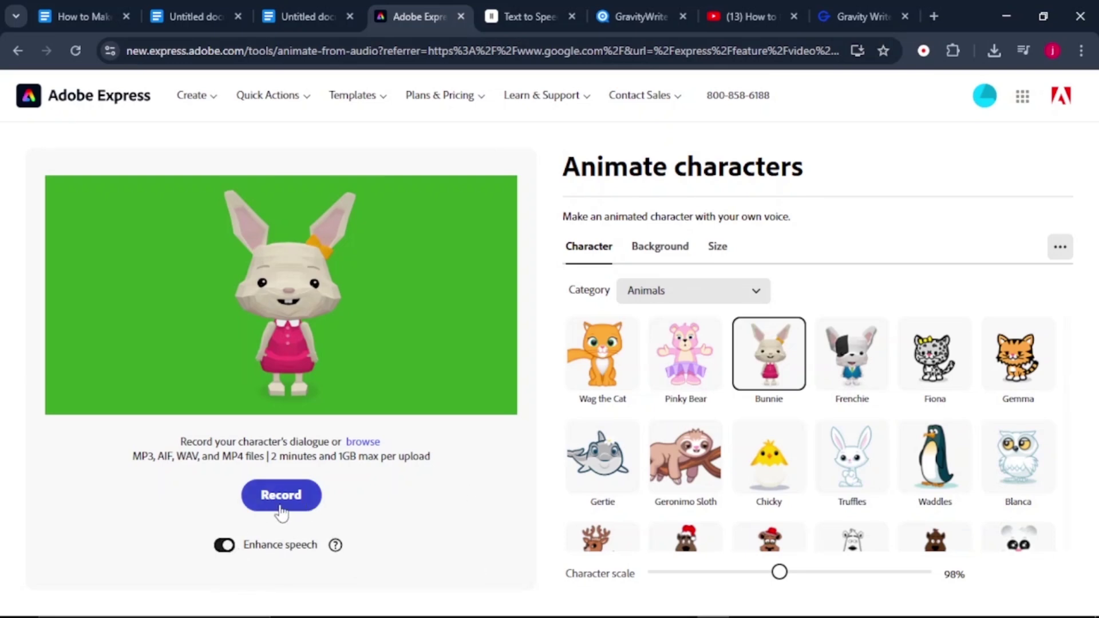
- Animate Bunnie with the audio file Bannie 1.mp3, play the preview and download the resulting video
click(363, 443)
click(244, 111)
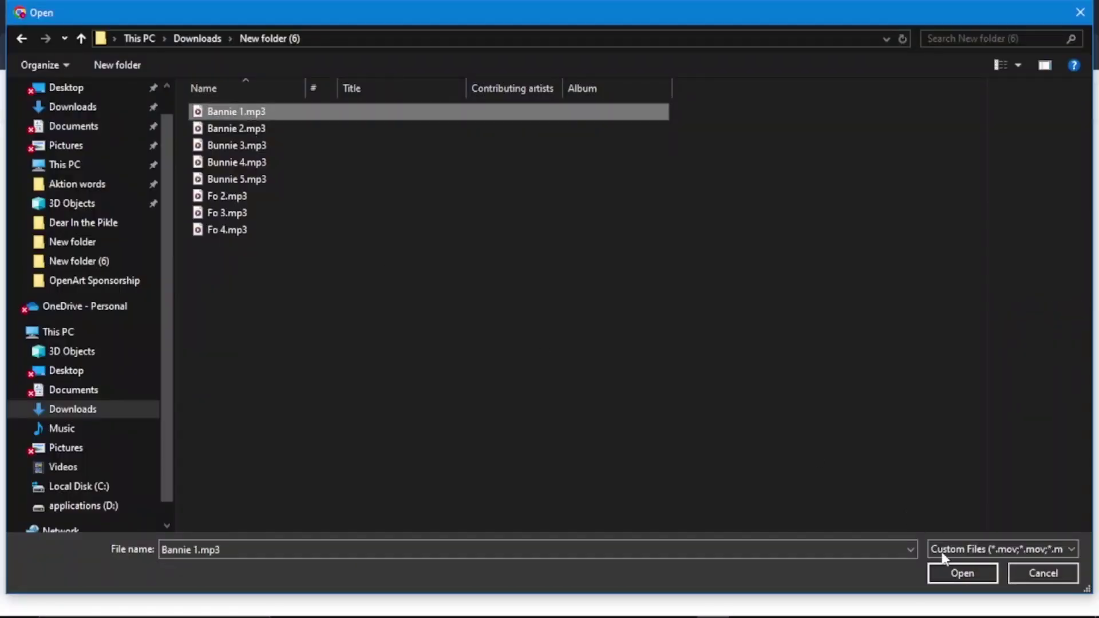
click(962, 573)
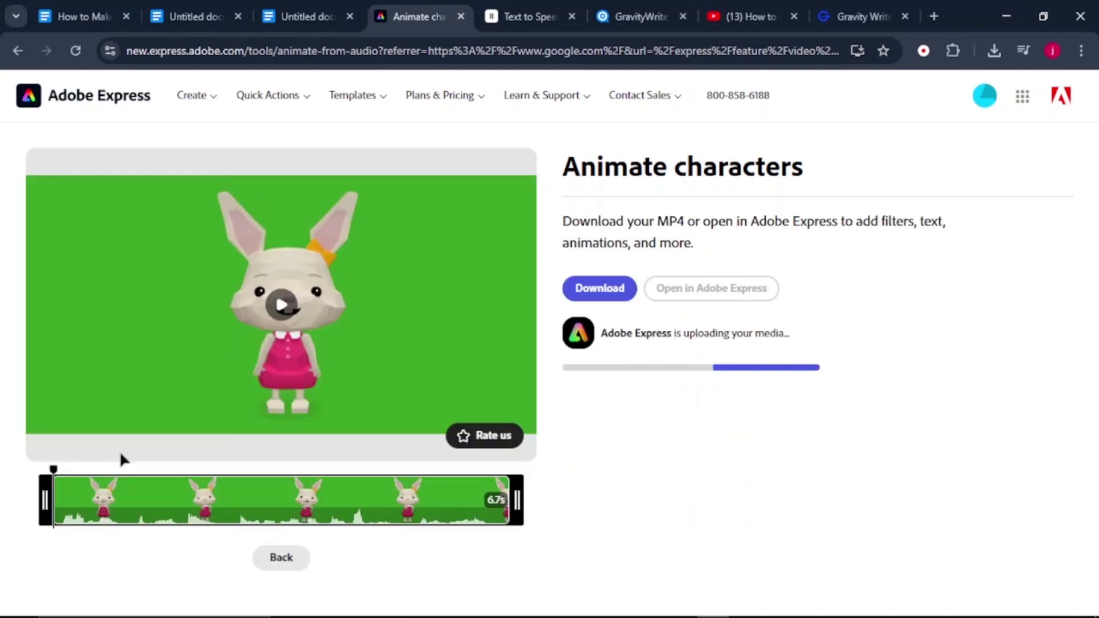
click(282, 306)
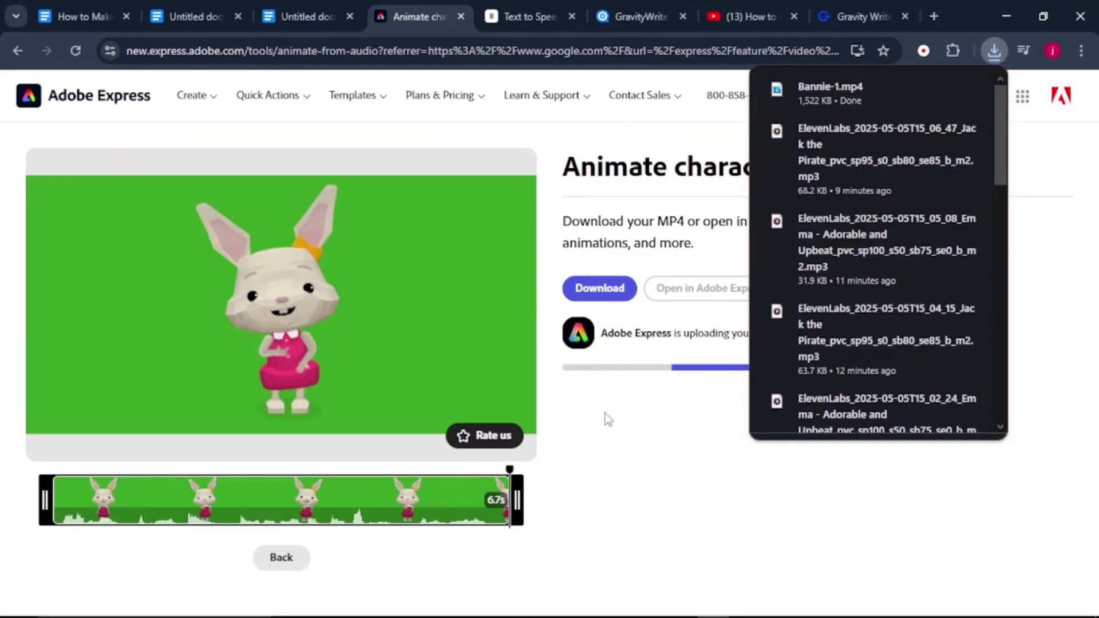
click(606, 413)
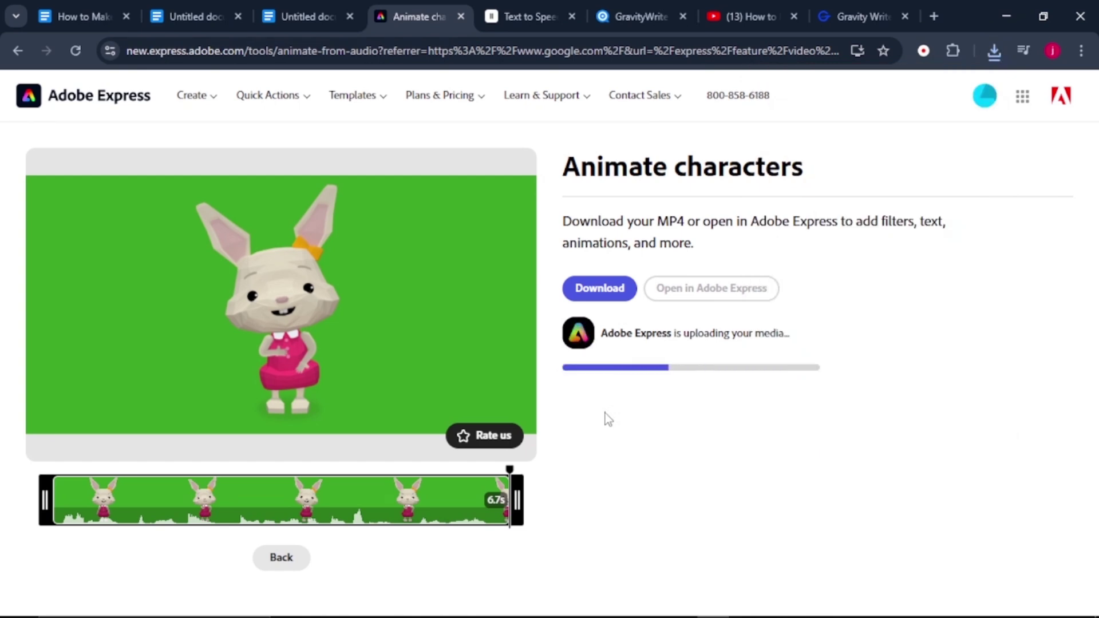
- Return to the character setup, replace Bunnie's audio with Bannie 2.mp3 and download the new animation
click(280, 558)
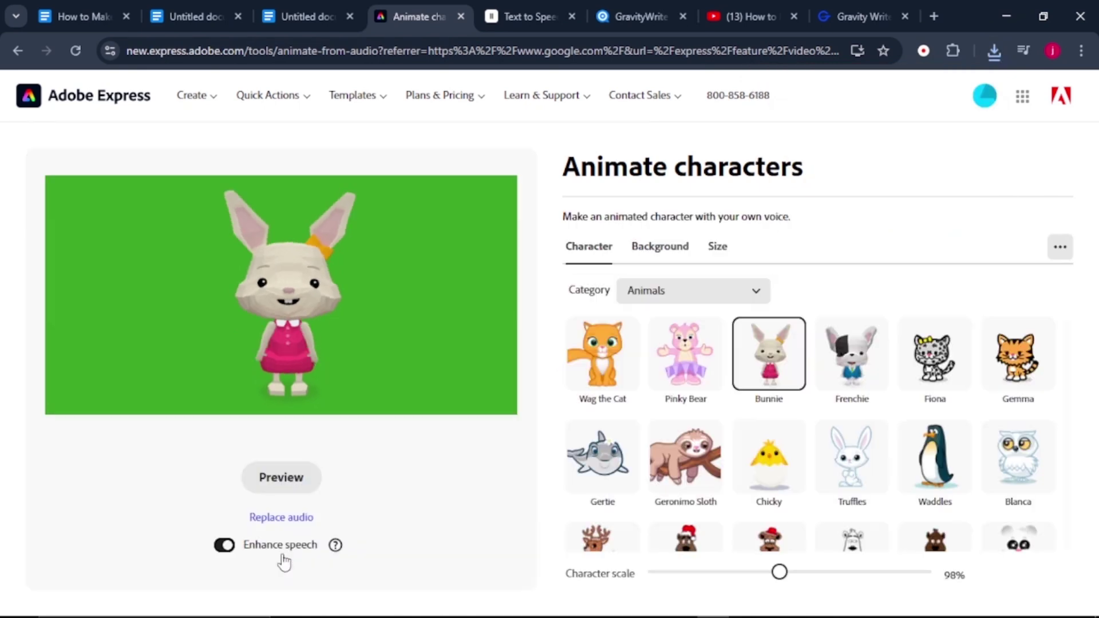
click(292, 518)
click(364, 445)
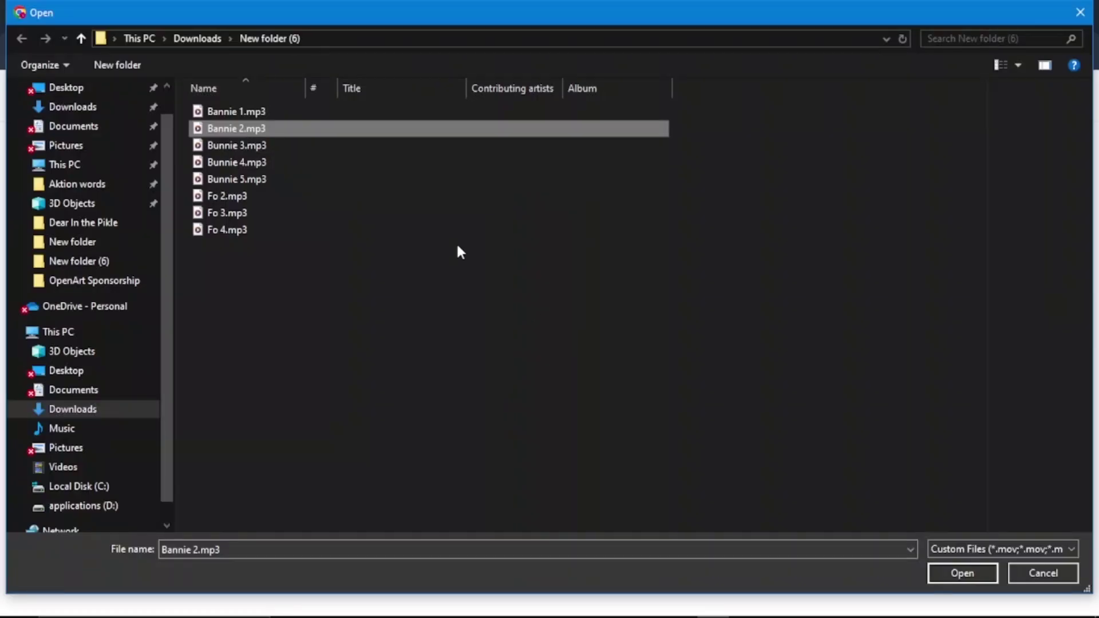
click(968, 570)
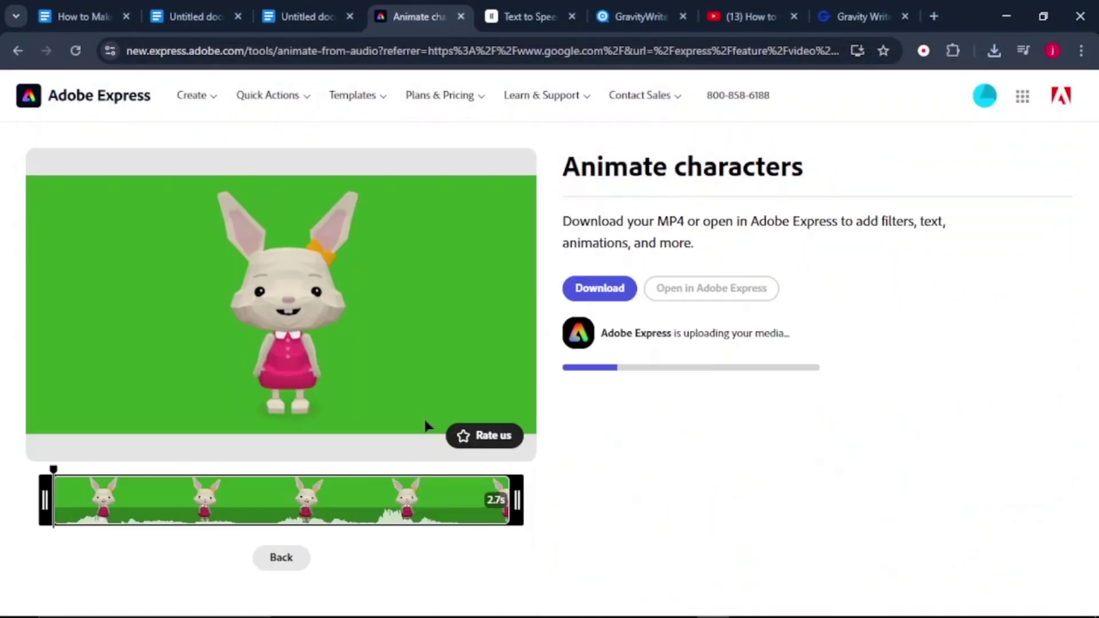
click(595, 288)
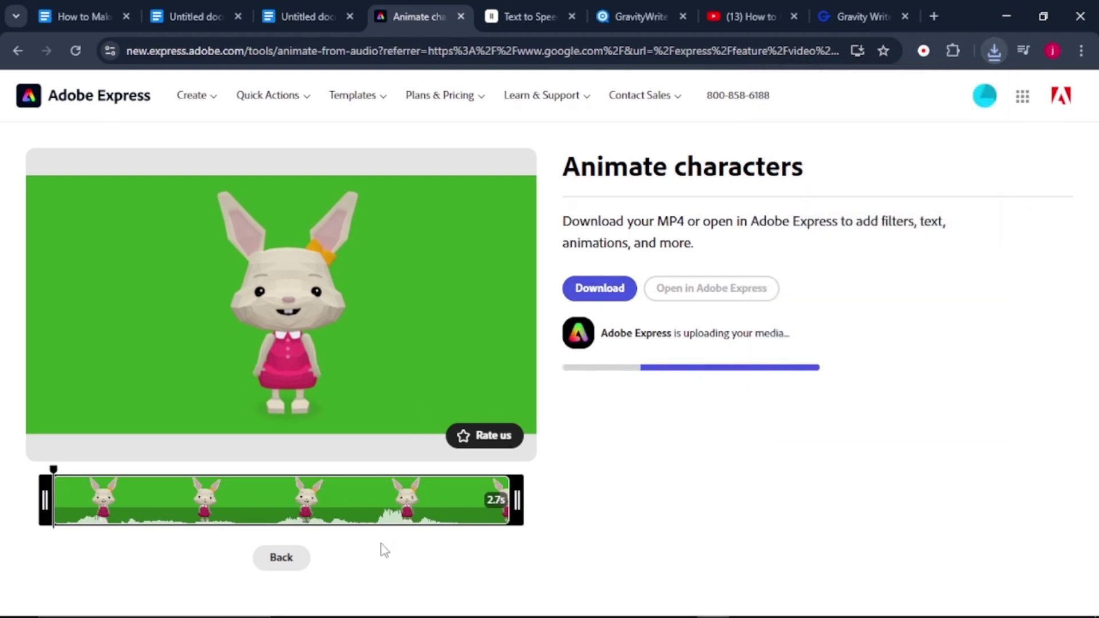
- Return to the character setup, change the character to Foxie and enlarge it to 121% scale
click(281, 557)
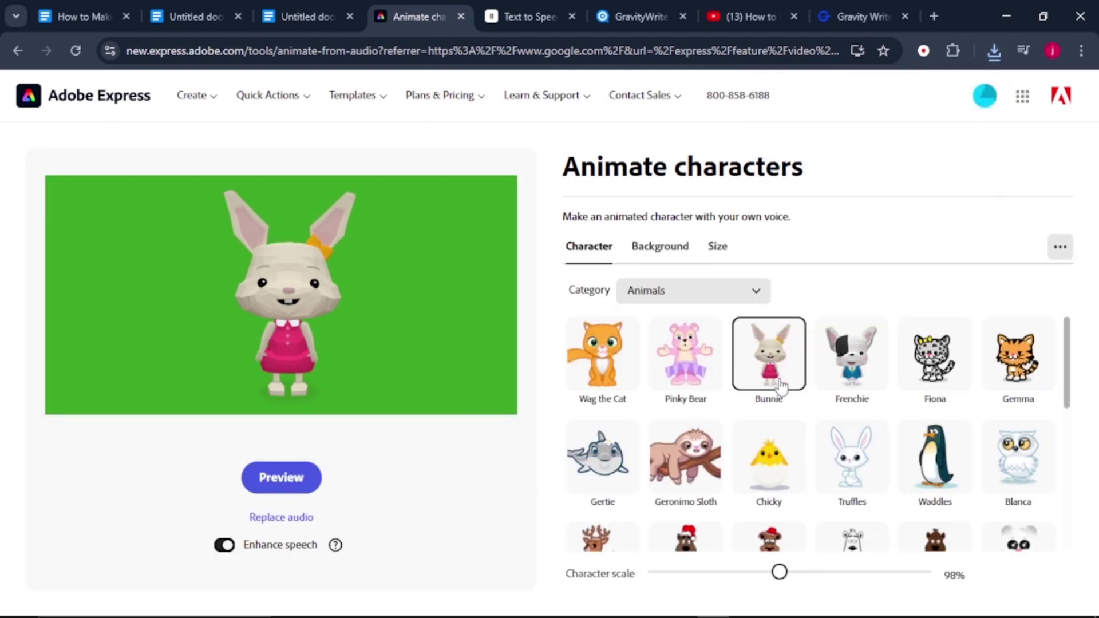
scroll(782, 385, down, 4)
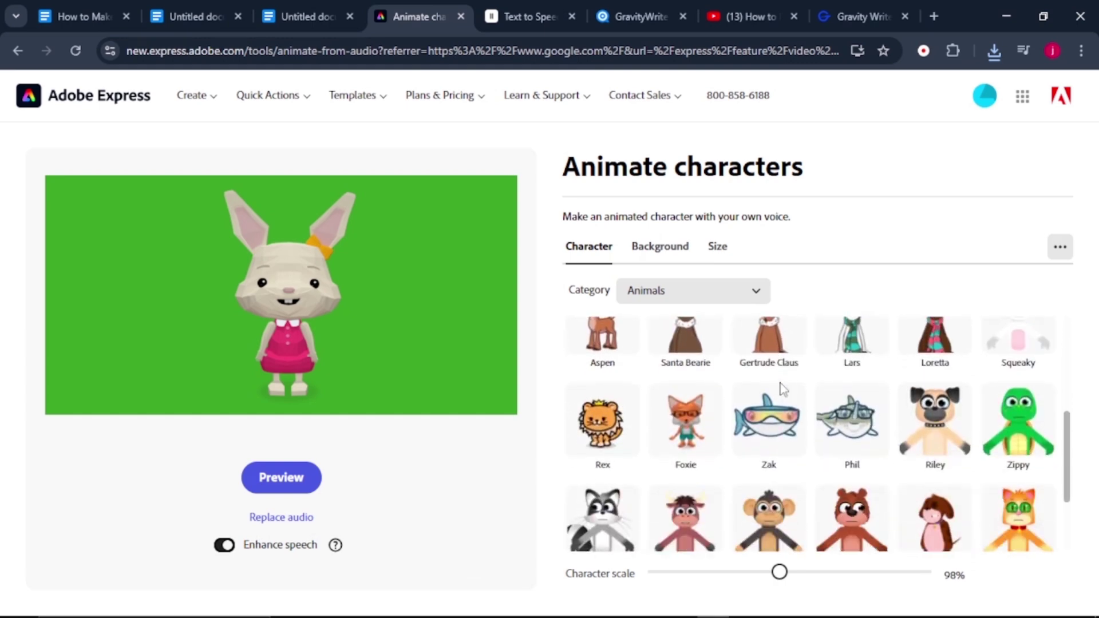
click(696, 408)
drag(314, 392, 365, 421)
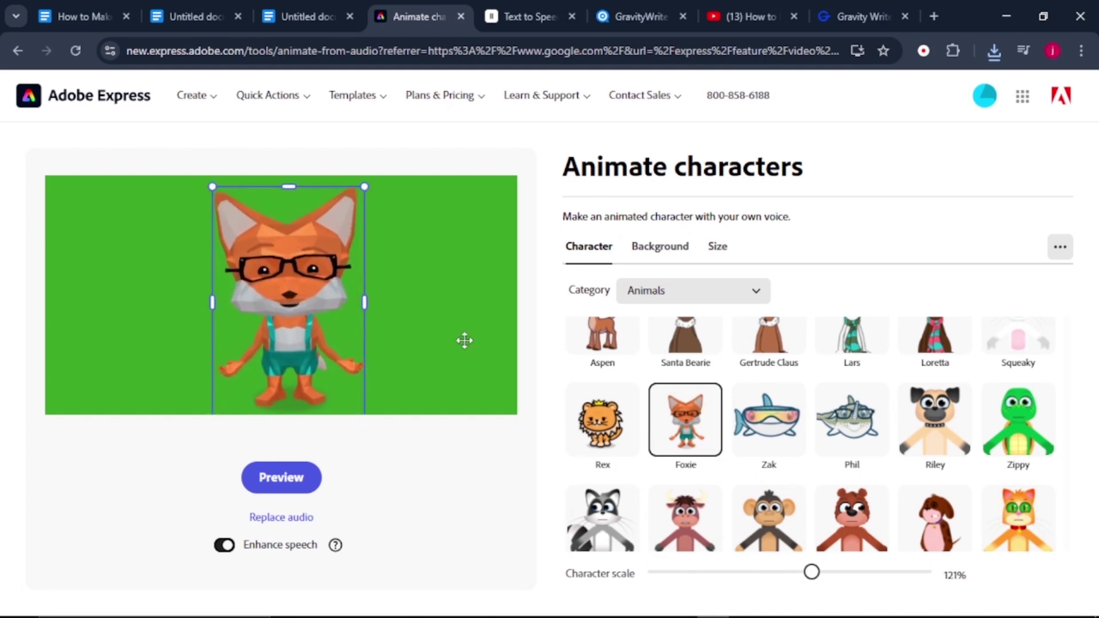
- Replace the audio with the fox's file Fo 2.mp3 and download the animated Foxie video
click(290, 518)
click(364, 445)
click(248, 197)
key(Return)
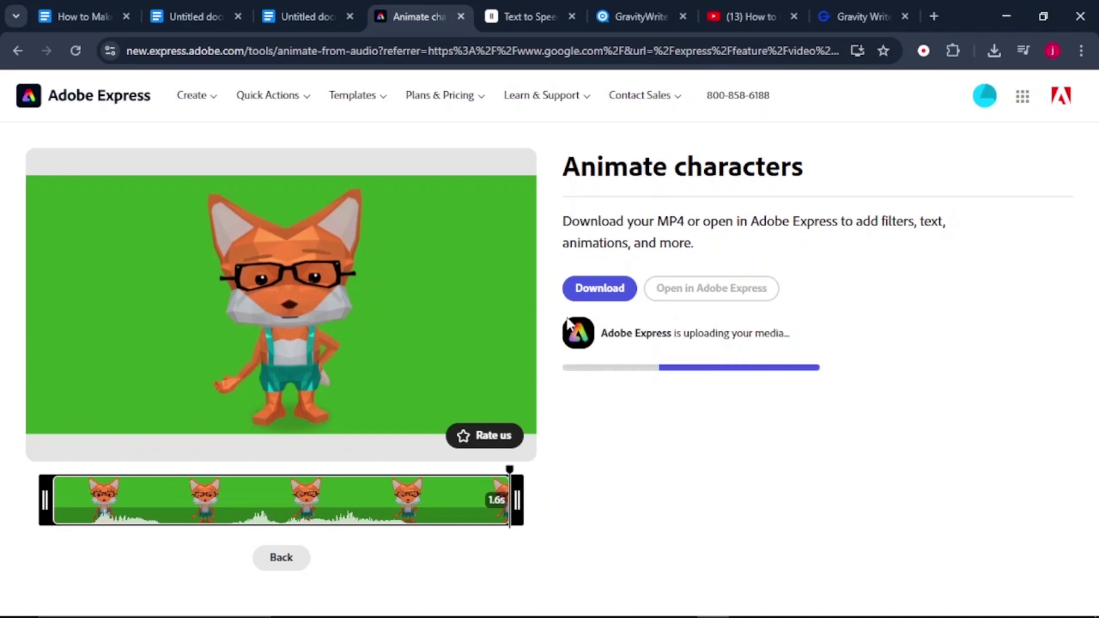
click(590, 290)
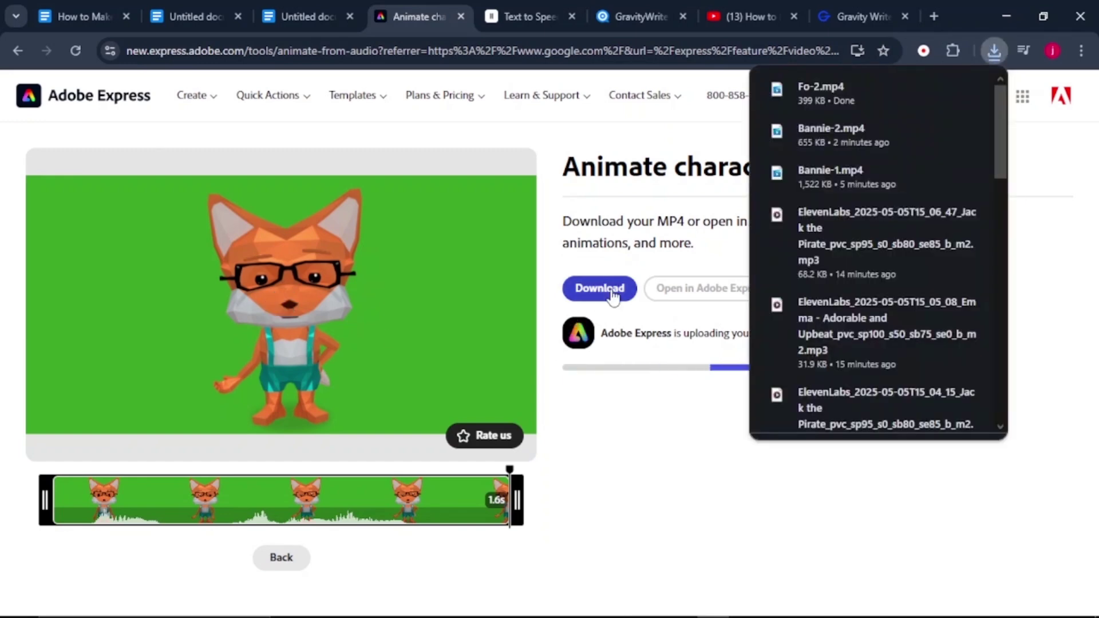
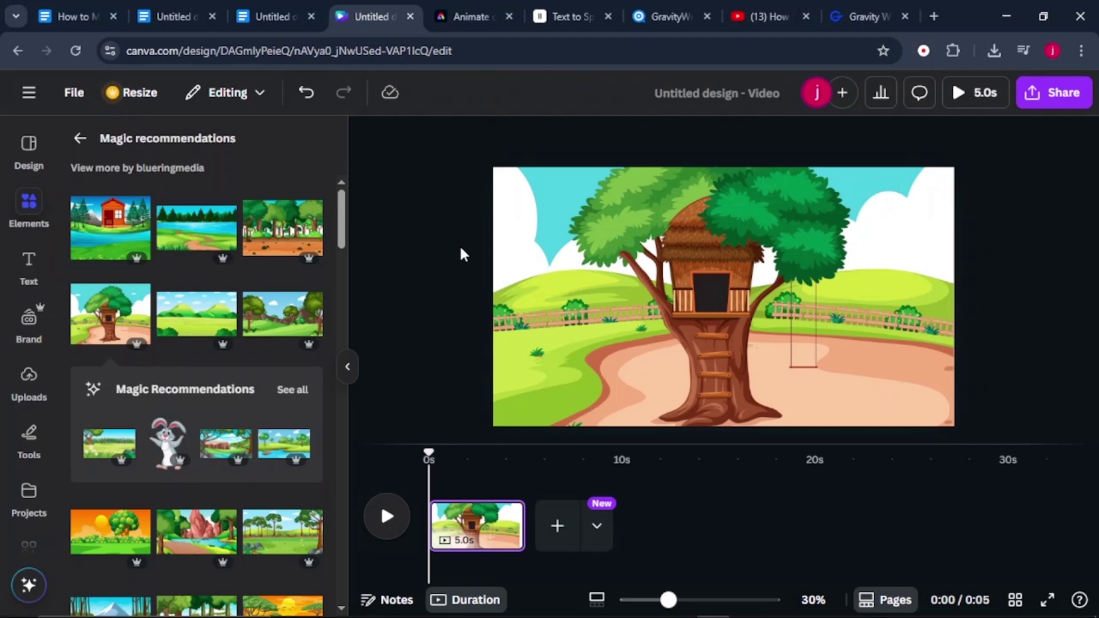
- Switch to the Canva video design and search the elements for "birds", filtered to animated graphics
click(80, 138)
drag(194, 144, 100, 144)
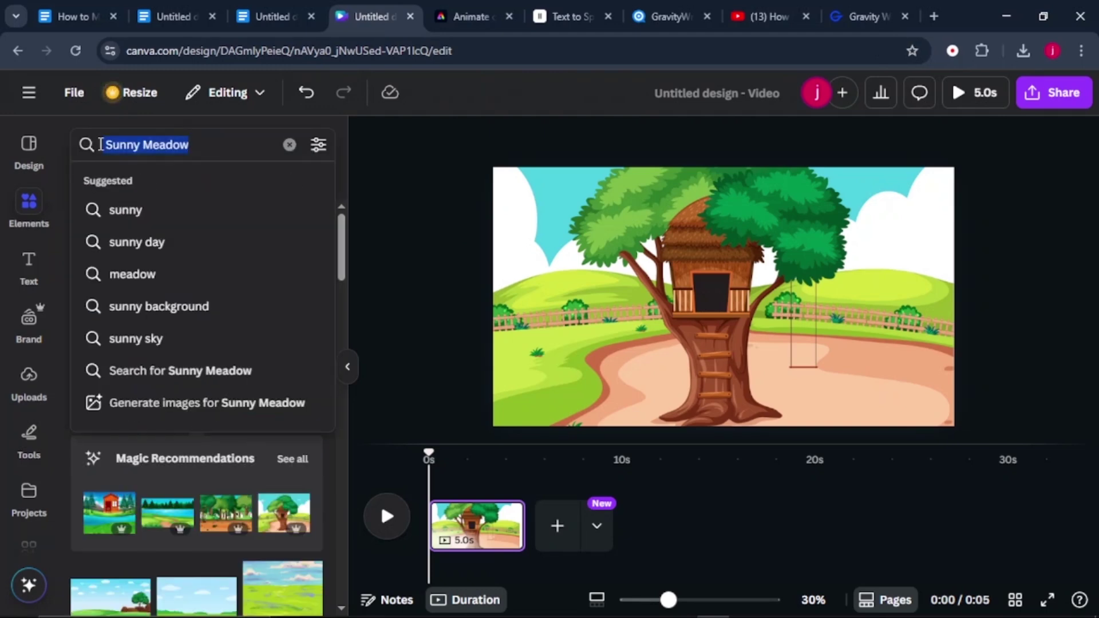
text(birds)
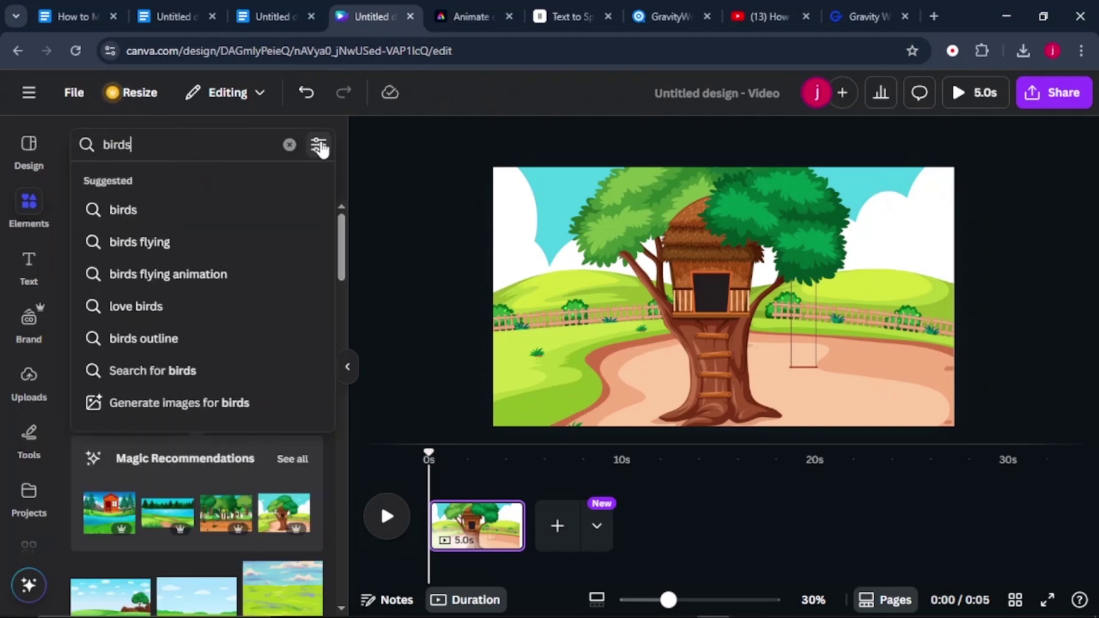
click(319, 146)
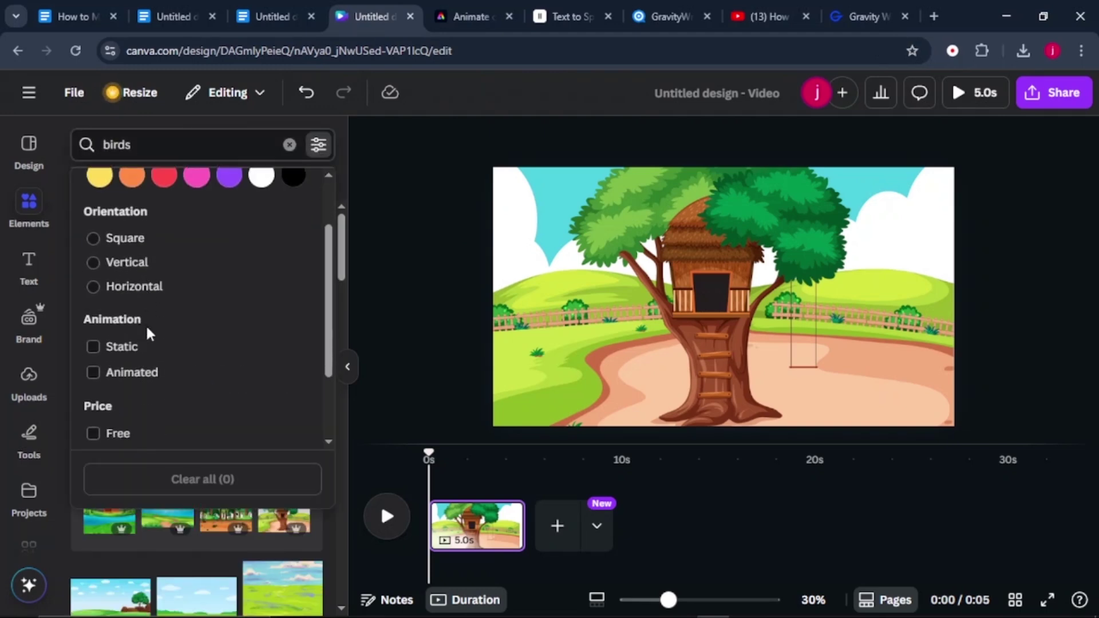
click(93, 369)
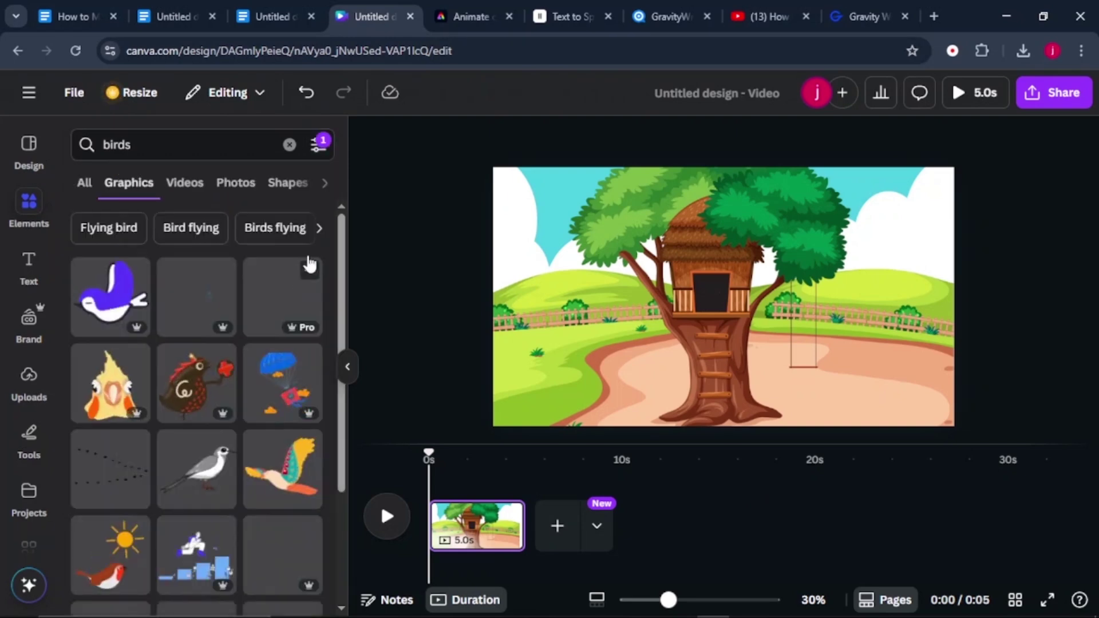
- Extend the treehouse page to 10 seconds, then add the brown bird graphic, shrunk to fit in the treehouse opening
click(94, 316)
scroll(172, 458, down, 4)
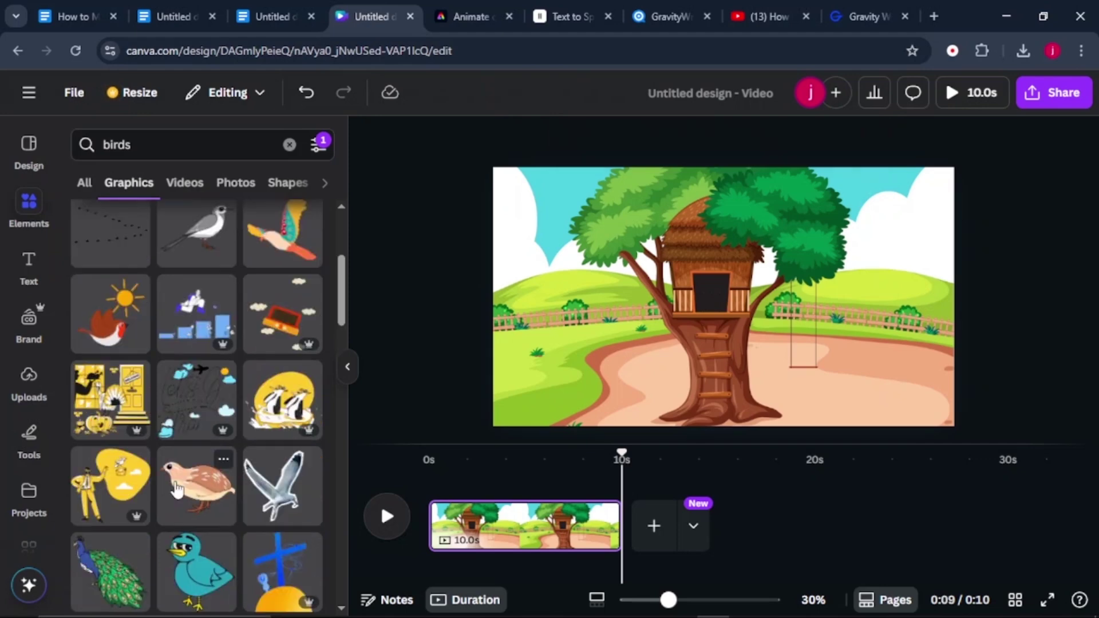
click(197, 492)
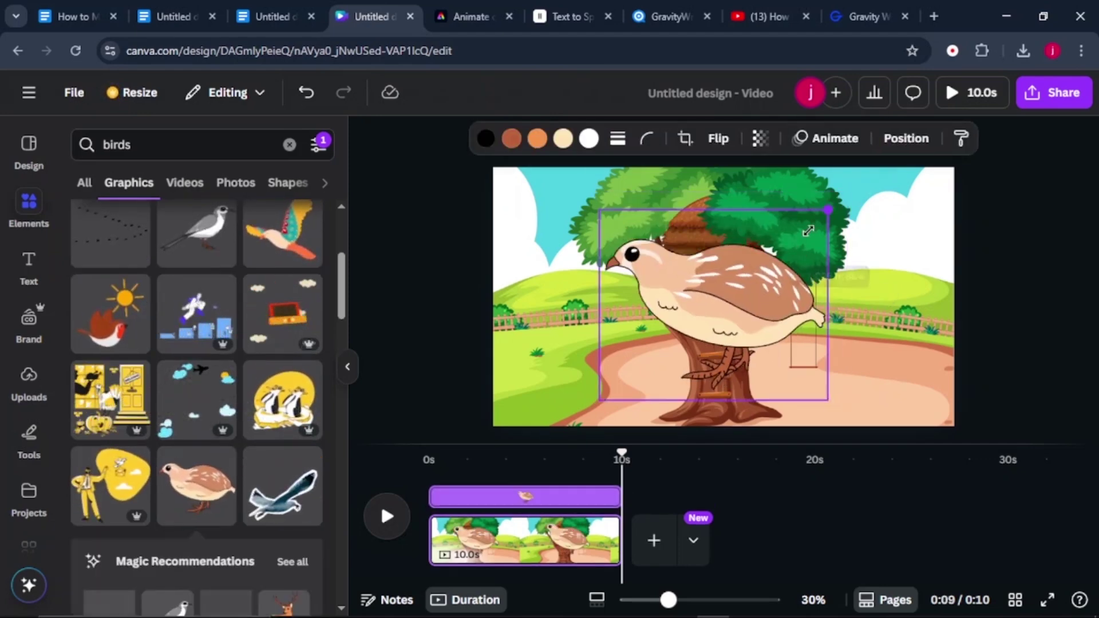
drag(830, 209, 629, 372)
drag(616, 386, 710, 302)
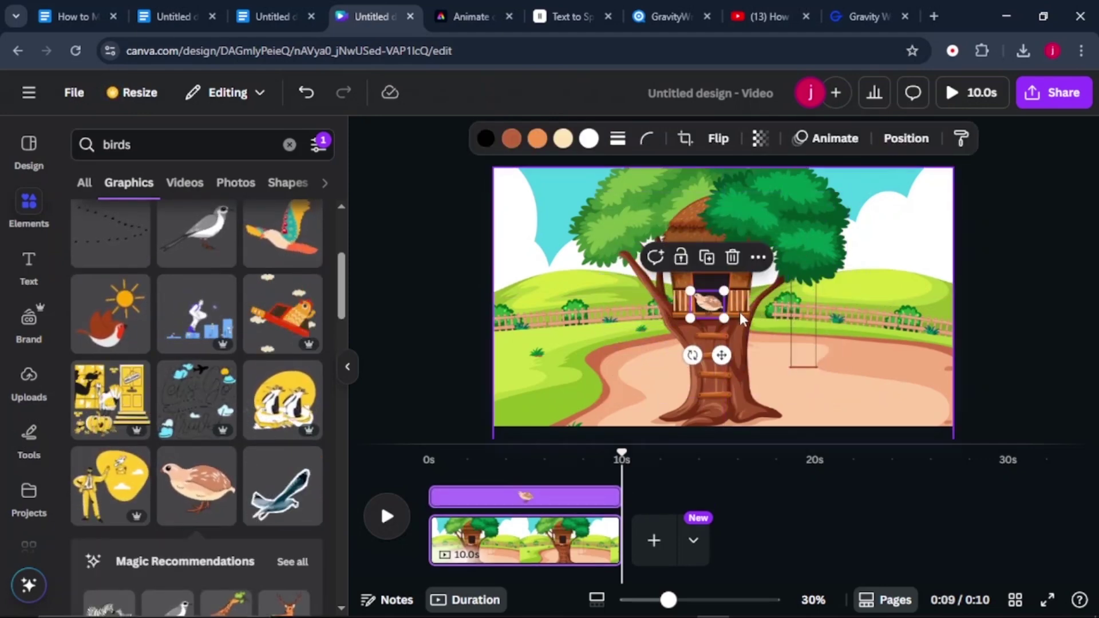
click(738, 311)
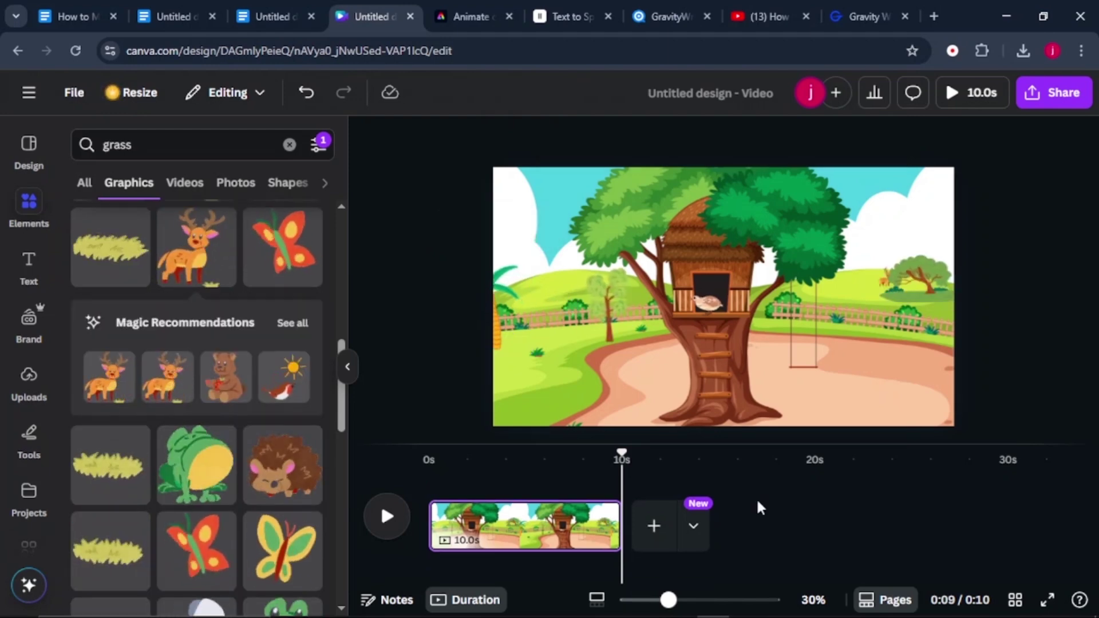
- Download the finished treehouse background scene as an MP4 video at 1080p
click(916, 247)
click(1054, 92)
click(805, 417)
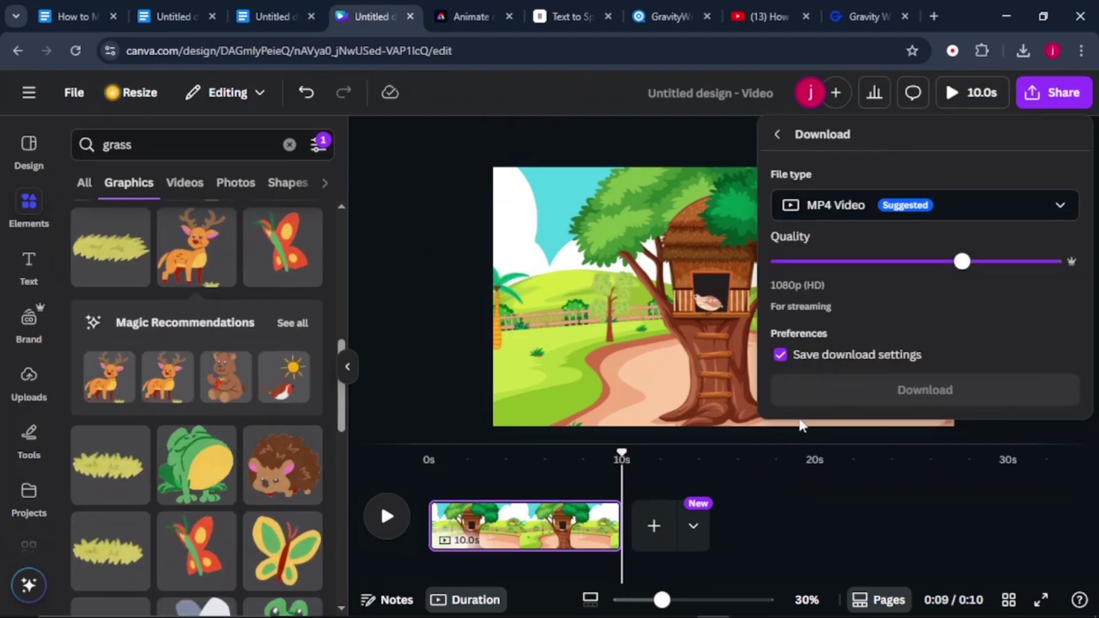
click(824, 394)
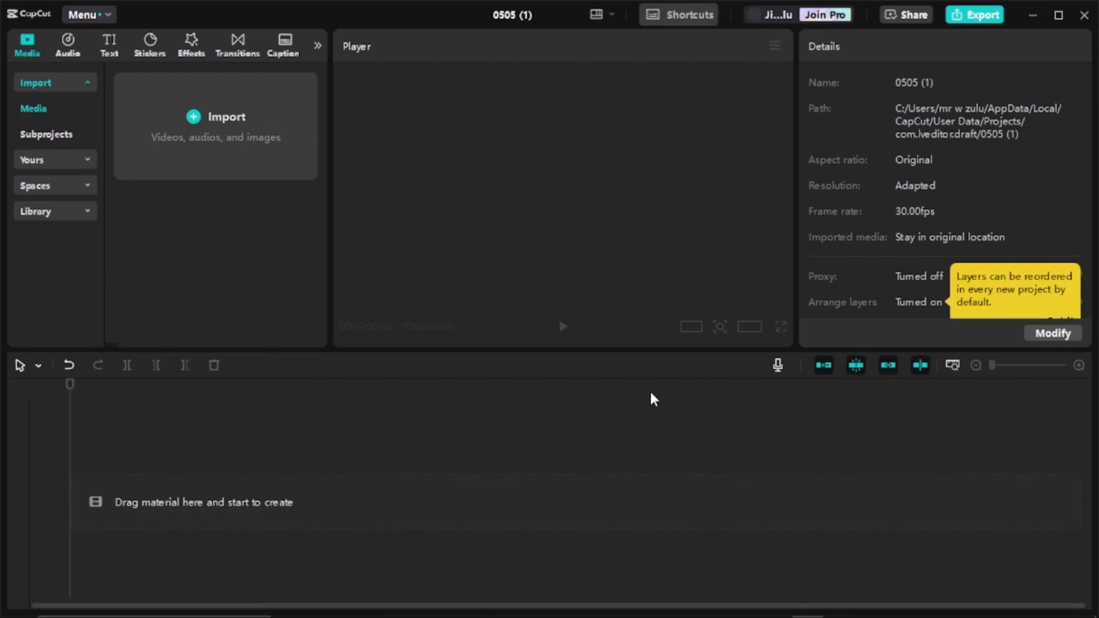
- Switch to CapCut, import the downloaded clips and place the treehouse video on the timeline with Bannie-1.mp4 above it
drag(654, 399, 225, 259)
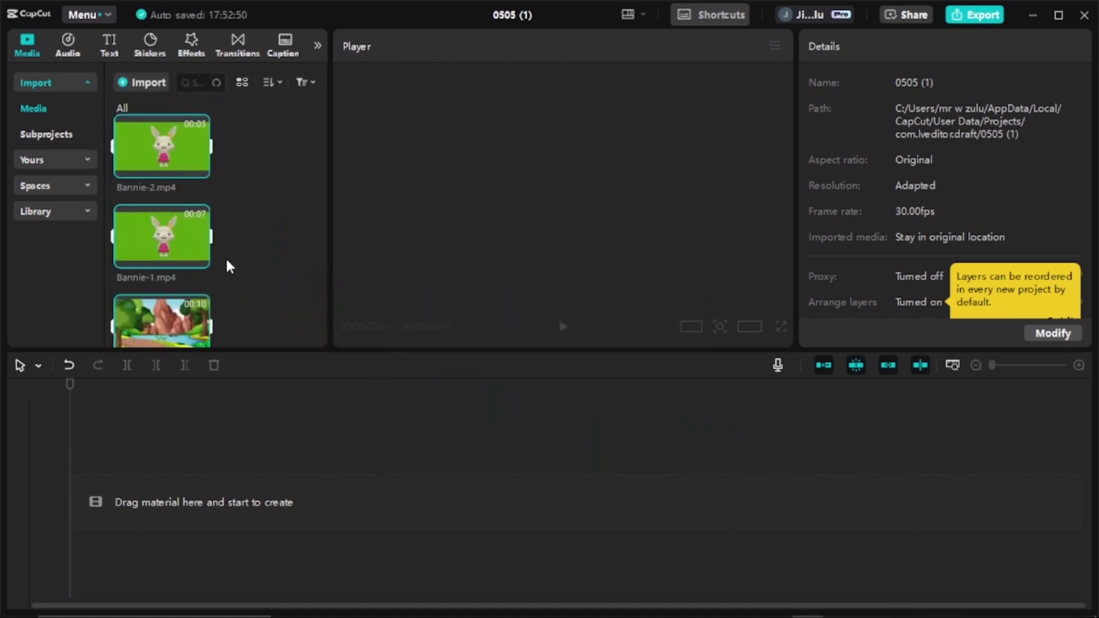
scroll(144, 281, down, 3)
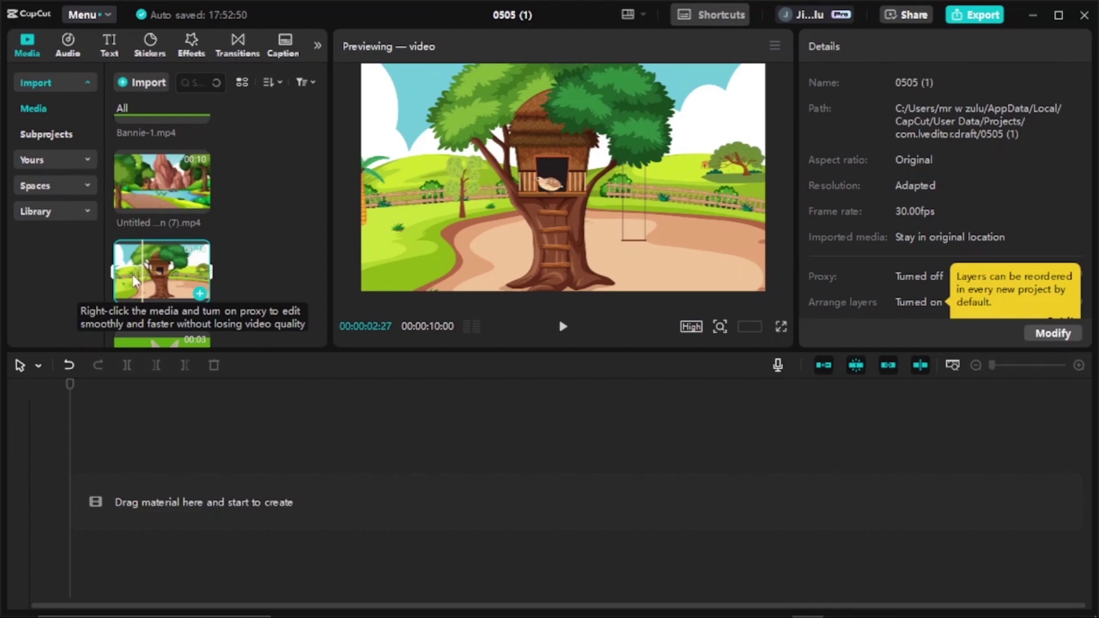
drag(133, 280, 225, 426)
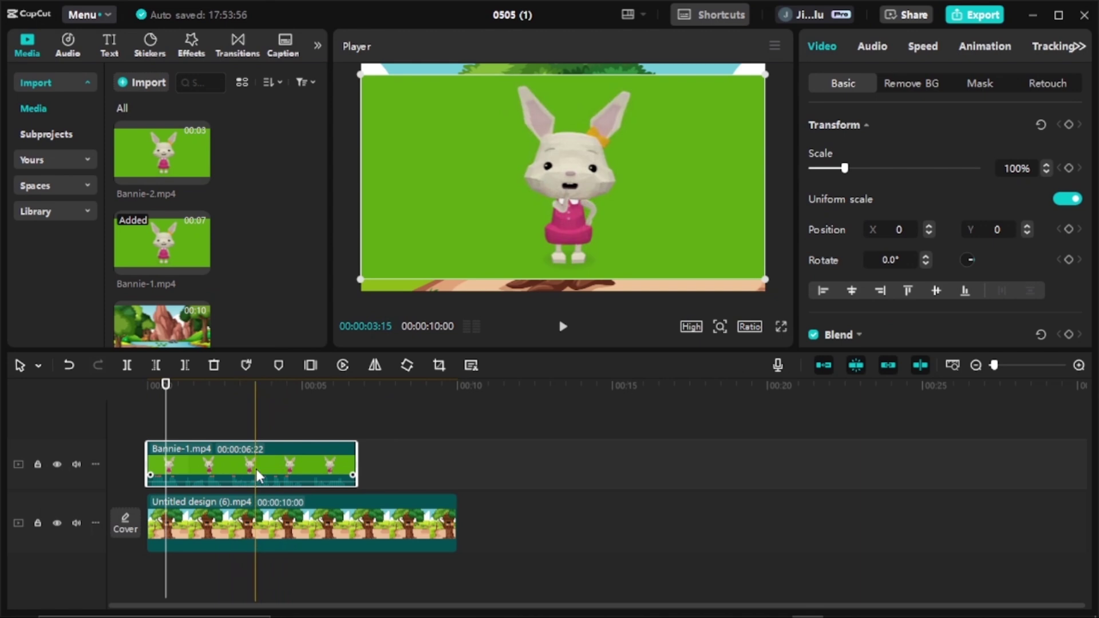
- Remove the green background from the Bannie-1.mp4 clip with Chroma key, picking its green as the key colour
click(903, 86)
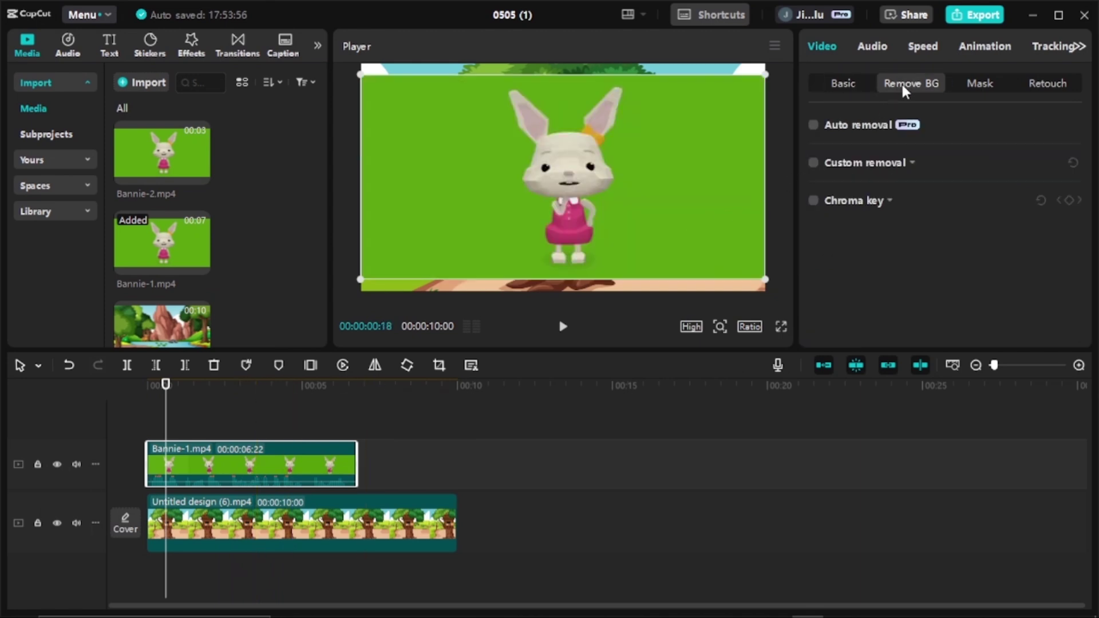
click(812, 202)
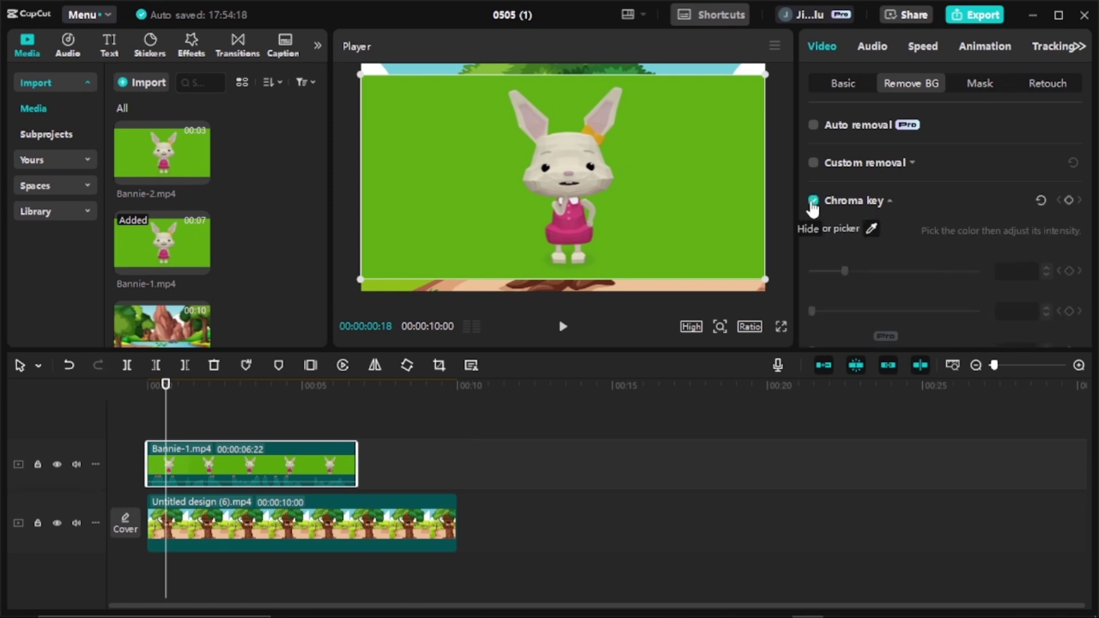
click(871, 230)
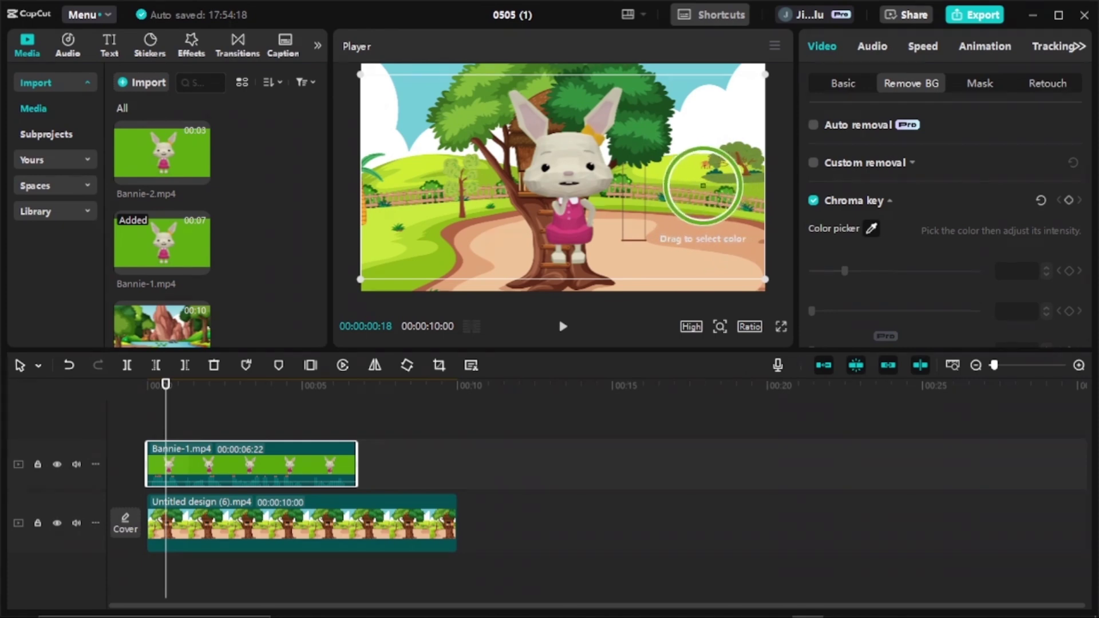
click(703, 185)
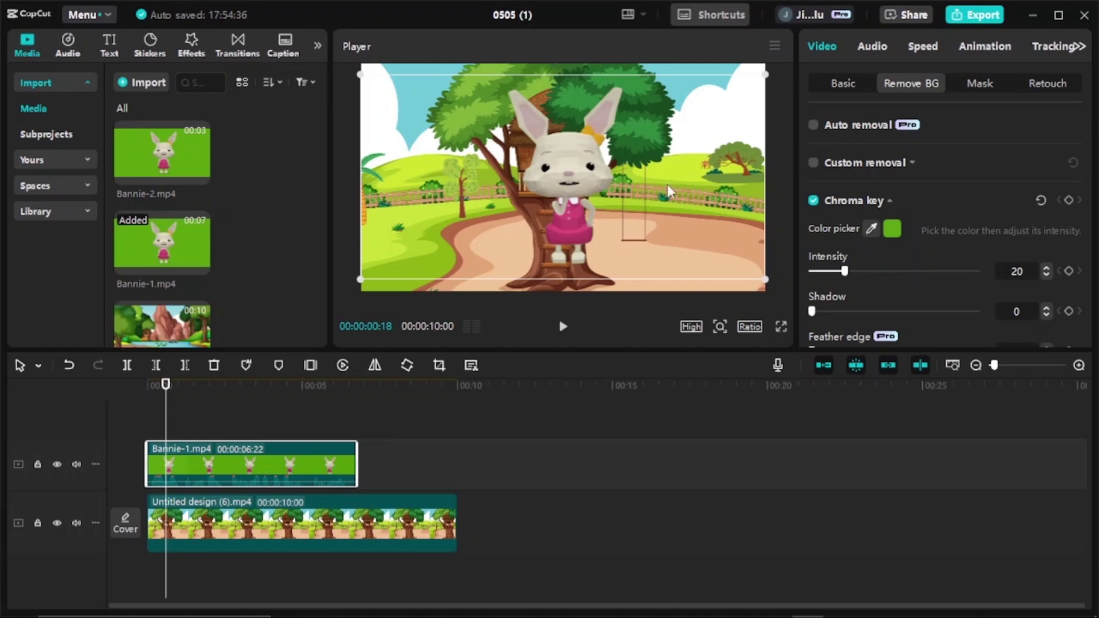
- Set the Chroma key intensity of Bannie-1.mp4 to 41 and move the bunny beside the treehouse trunk
drag(845, 272, 880, 271)
drag(544, 225, 621, 248)
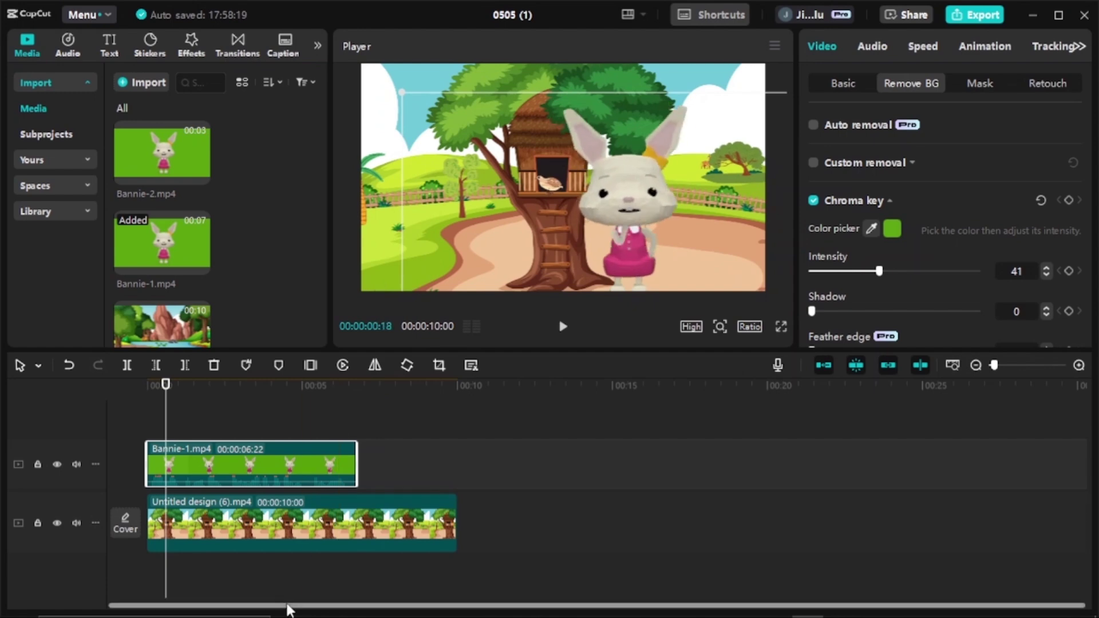
- Check the treehouse scene on the timeline and add Bannie-2.mp4 directly after Bannie-1.mp4
click(457, 402)
click(564, 331)
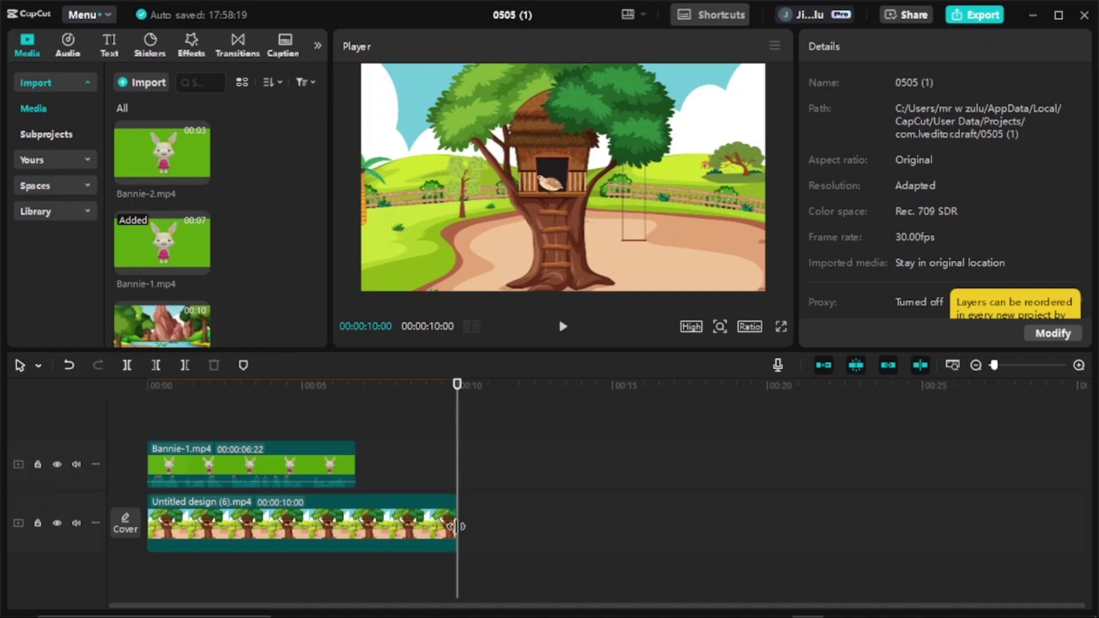
click(277, 386)
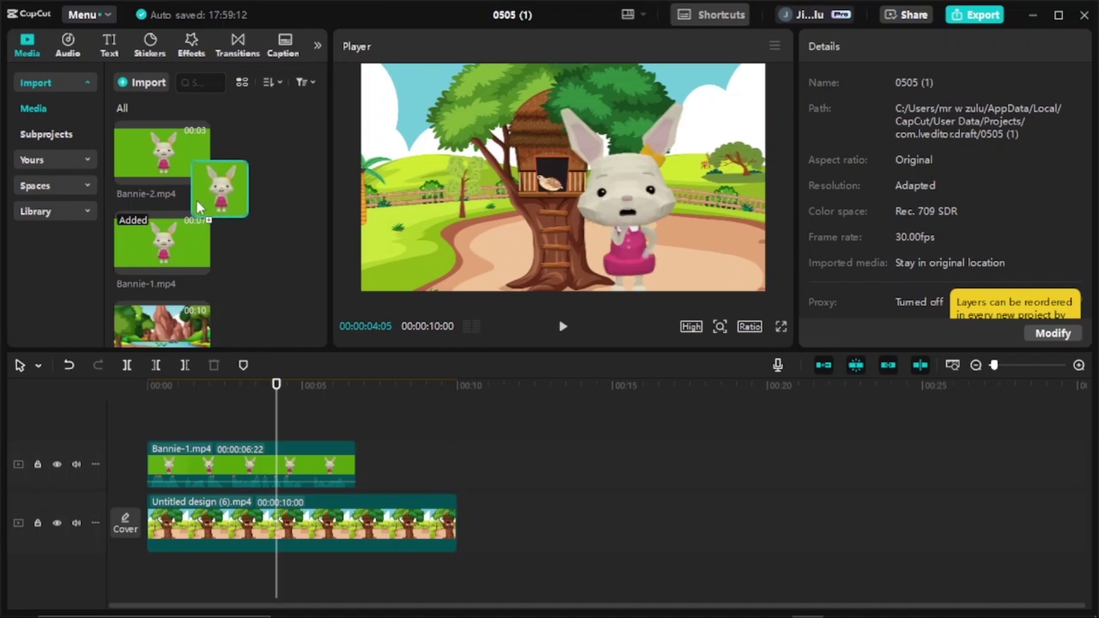
click(161, 181)
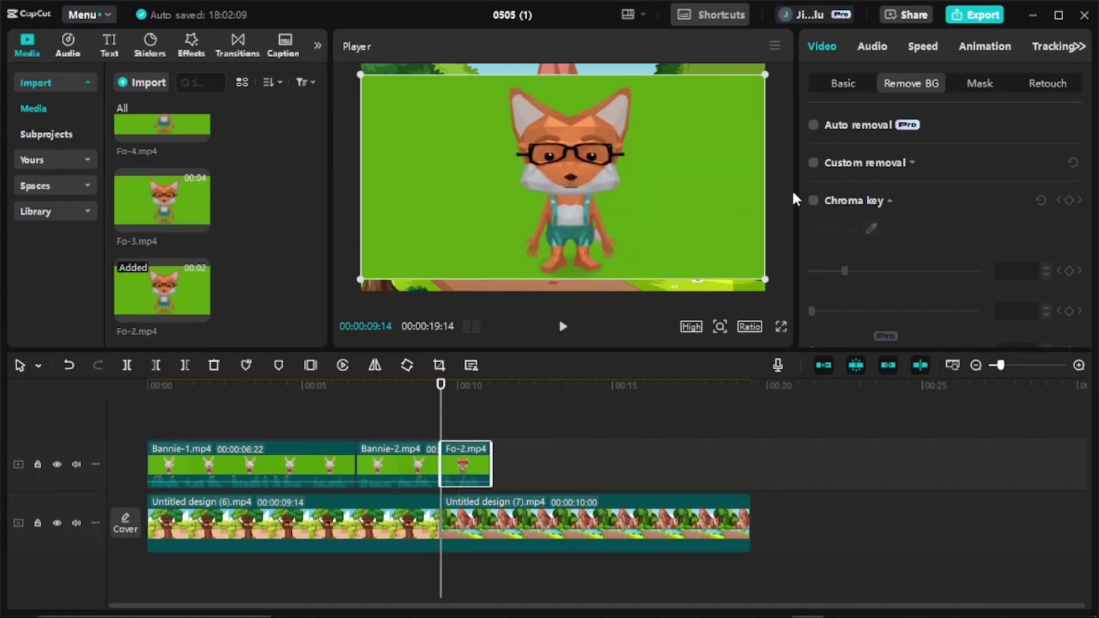
- Remove the green background from Fo-2.mp4 with Chroma key and stand the fox on the dirt path by the river
click(812, 200)
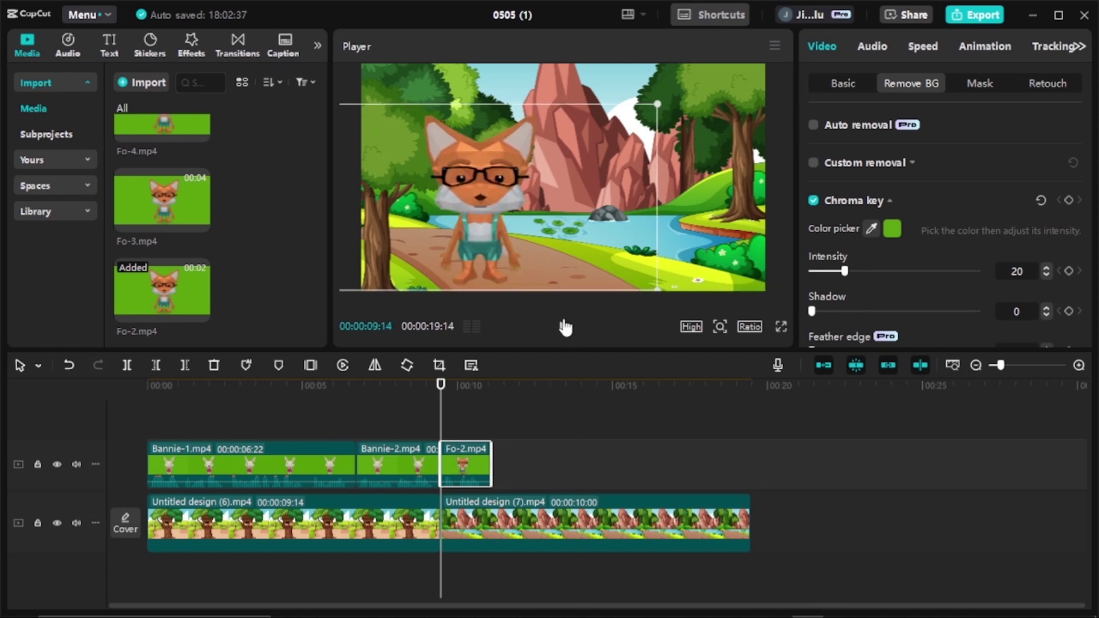
click(566, 327)
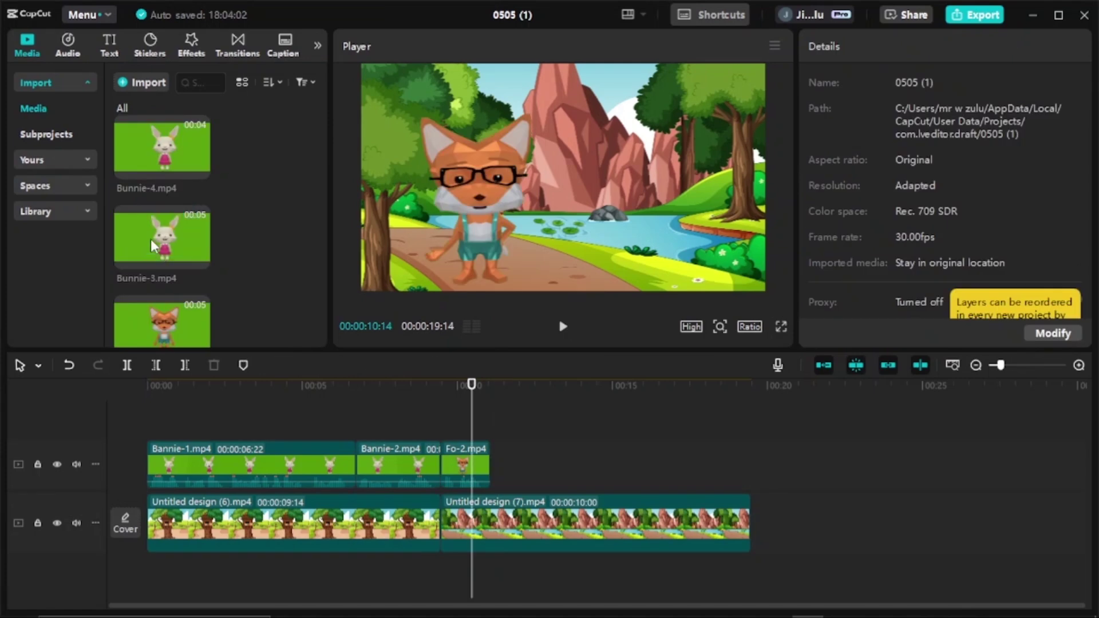
- Place Bunnie-3.mp4 above Fo-2.mp4, key out its green background and move the bunny beside the fox
drag(153, 245, 446, 421)
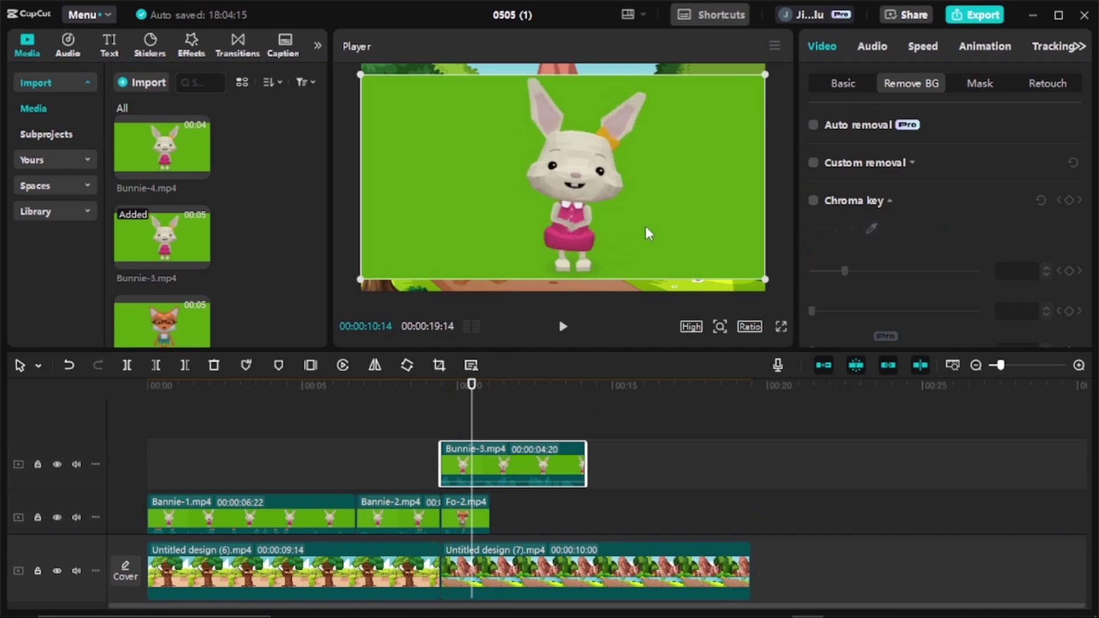
click(813, 200)
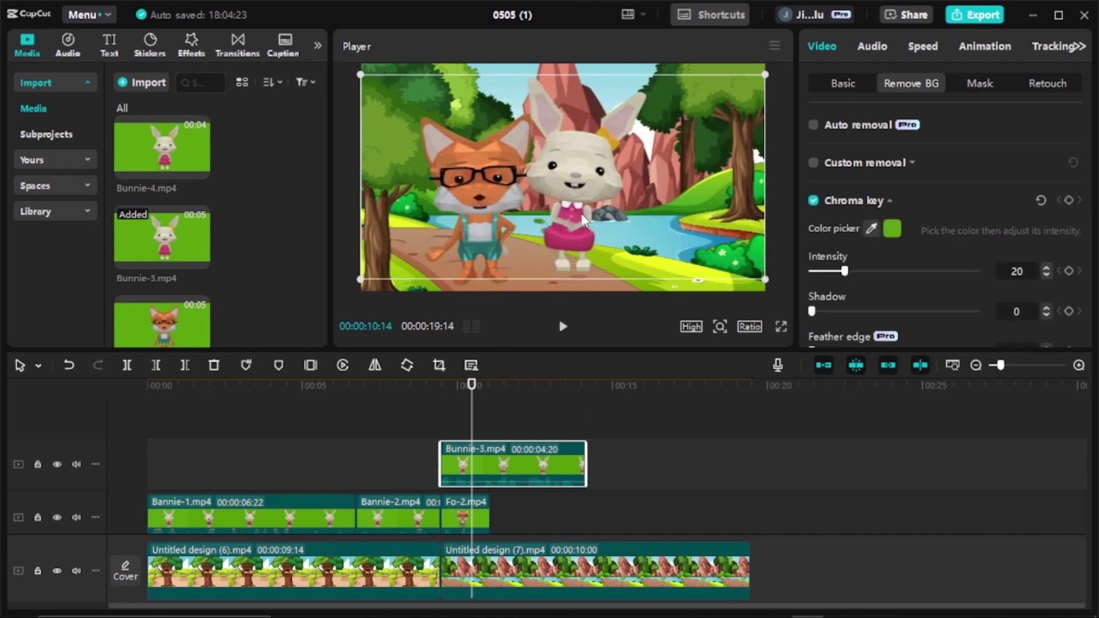
drag(581, 221, 634, 236)
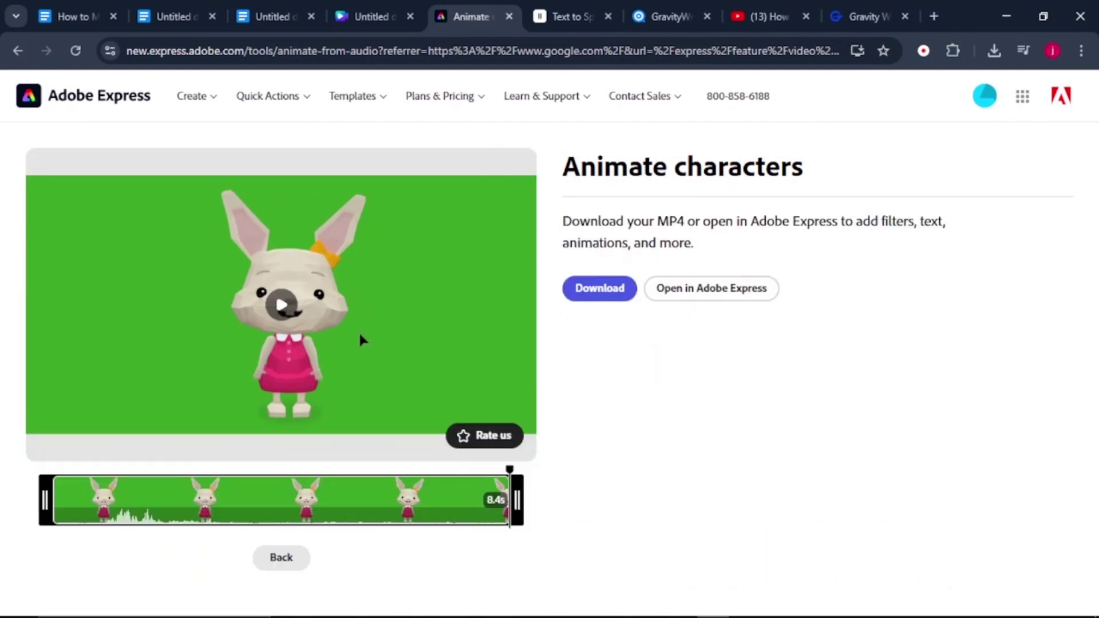
- Switch to Adobe Express and download the 8.4-second bunny animation, then change the character to the fox and download that version
click(602, 289)
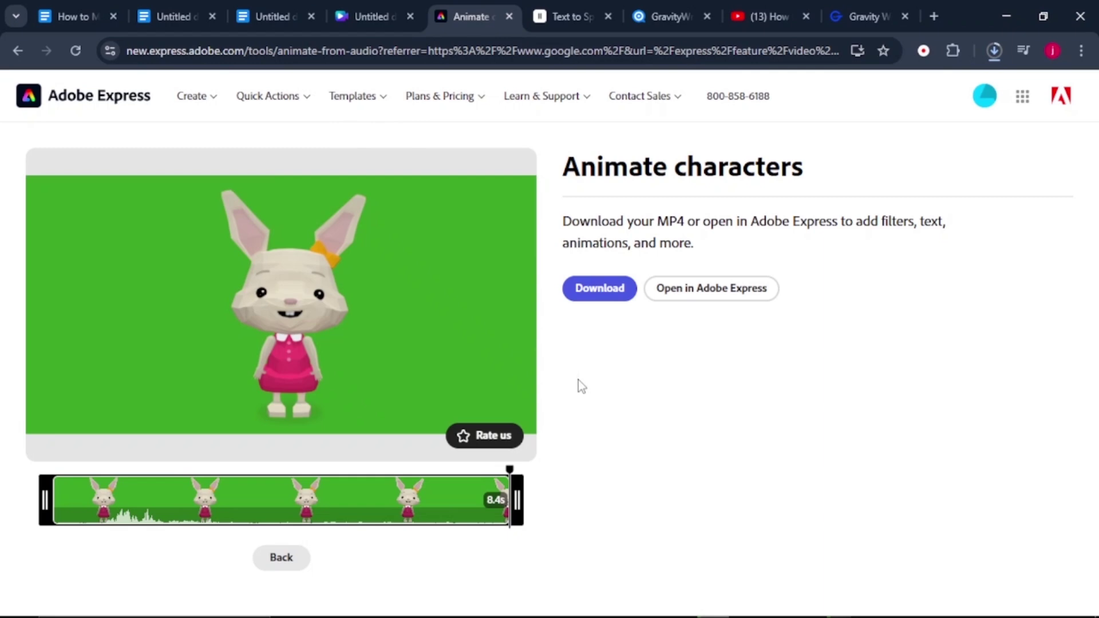
click(281, 558)
click(278, 480)
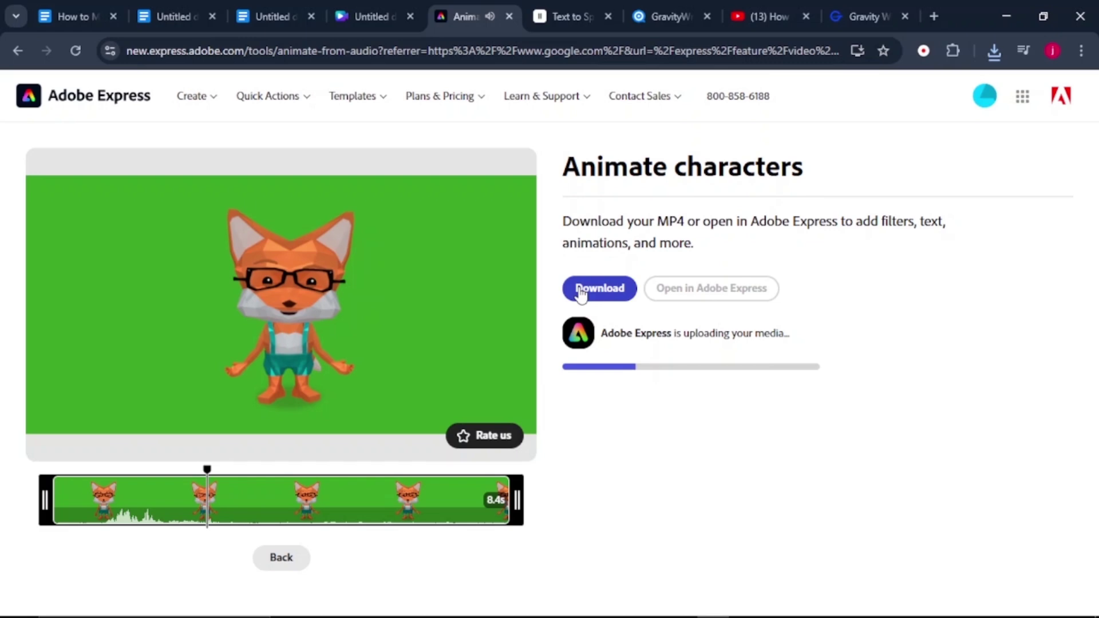
click(580, 291)
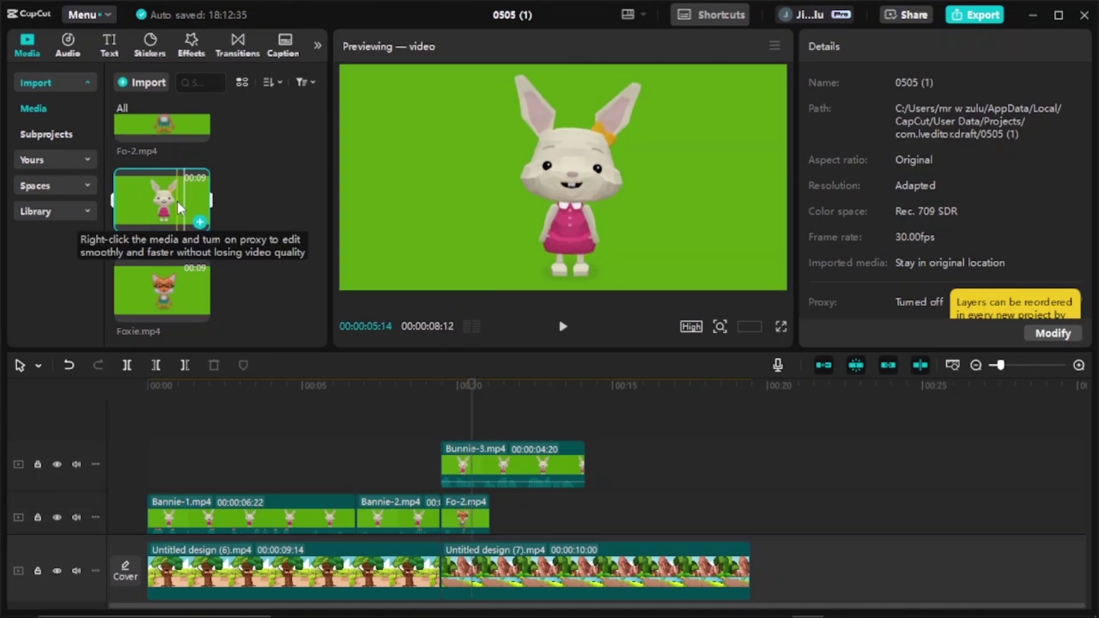
- Switch to CapCut, place Bunnie.mp4 above Fo-2.mp4 in place of Bunnie-3.mp4 and remove its green background with Chroma key
drag(180, 208, 447, 431)
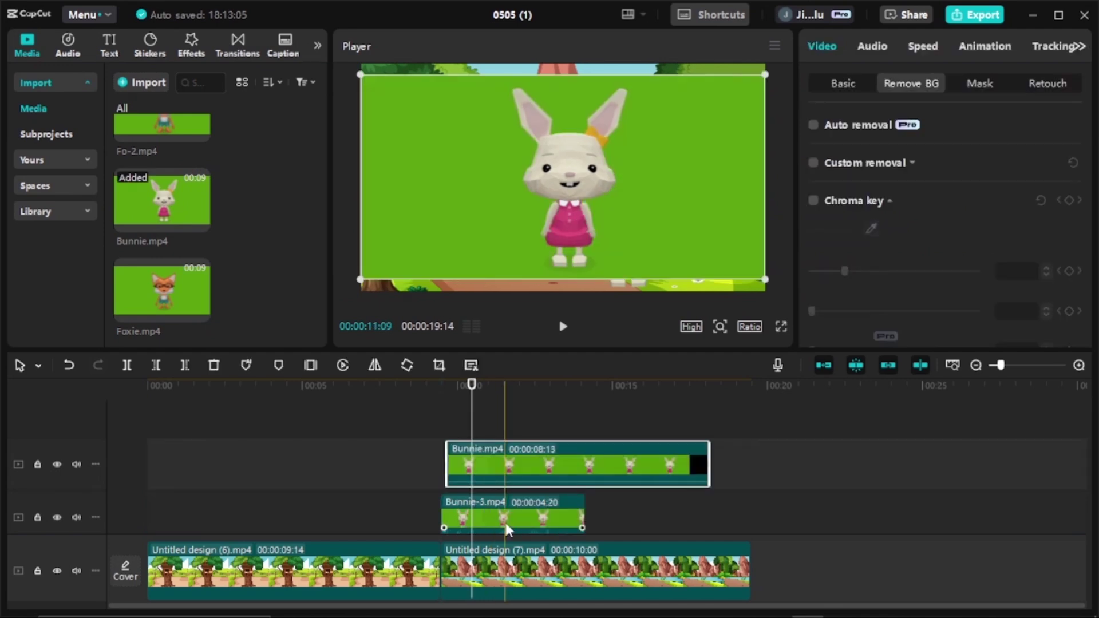
click(554, 473)
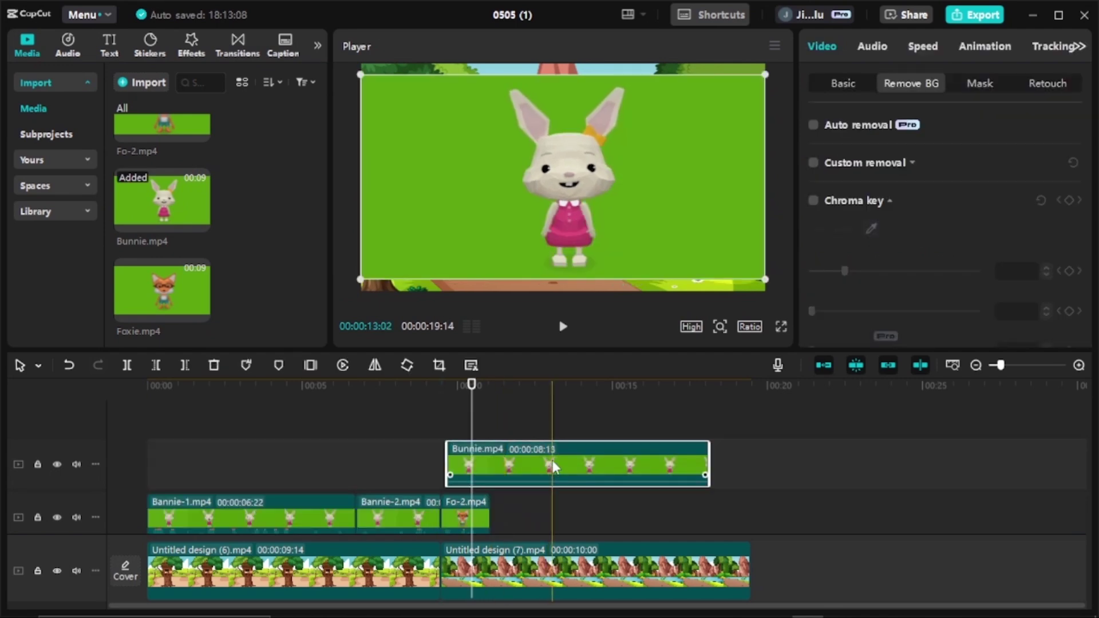
click(813, 201)
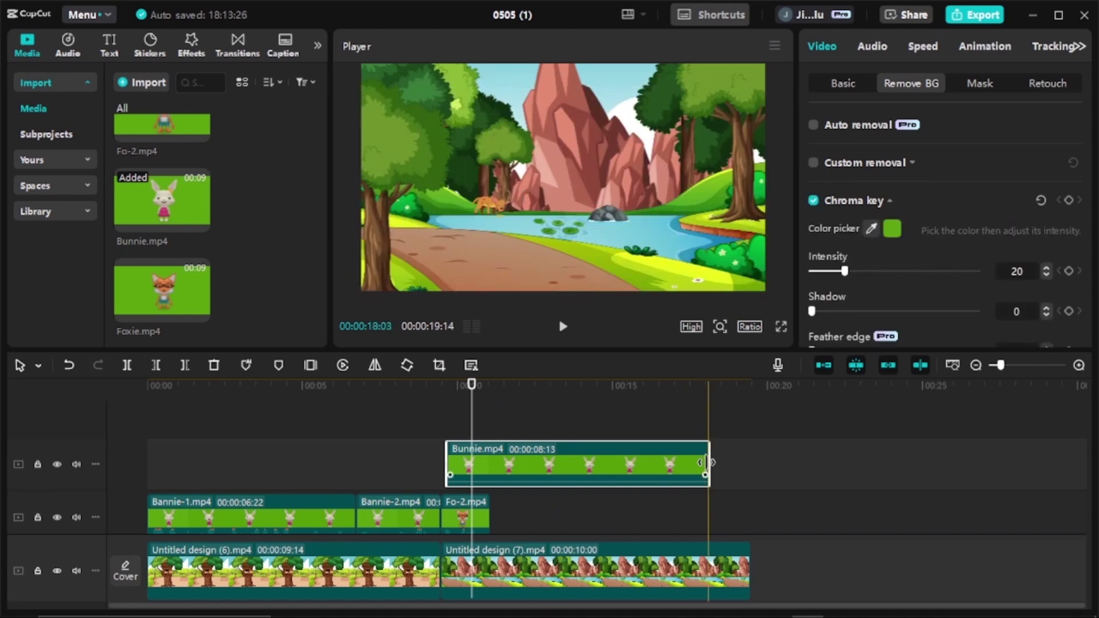
- Trim Bunnie.mp4 to end together with Fo-2.mp4 and play back the fox and bunny scene
drag(707, 462, 488, 470)
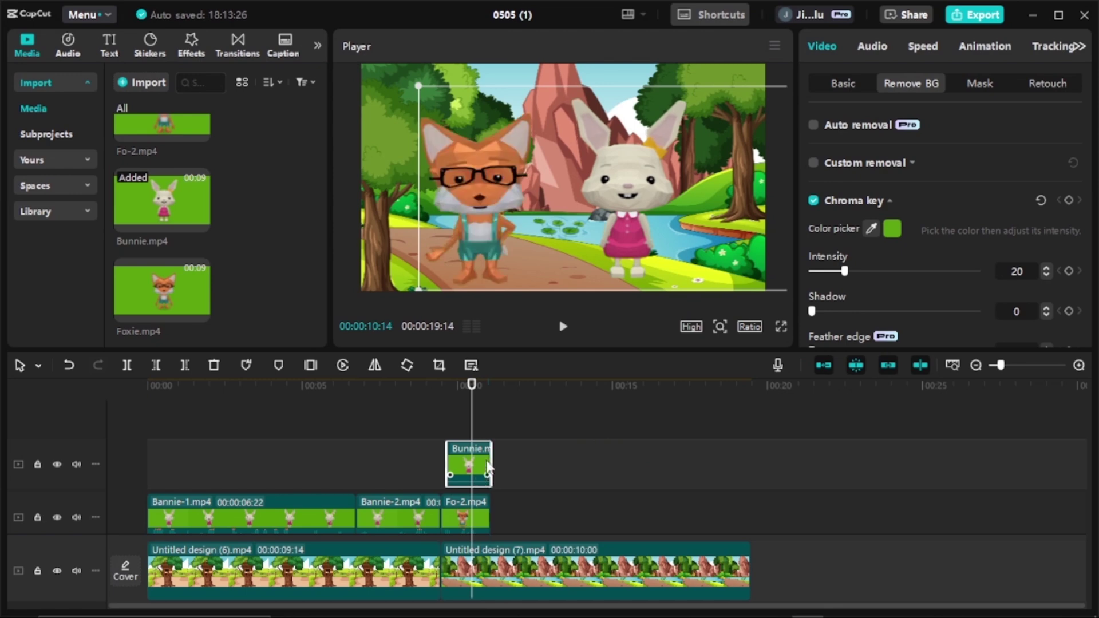
key(space)
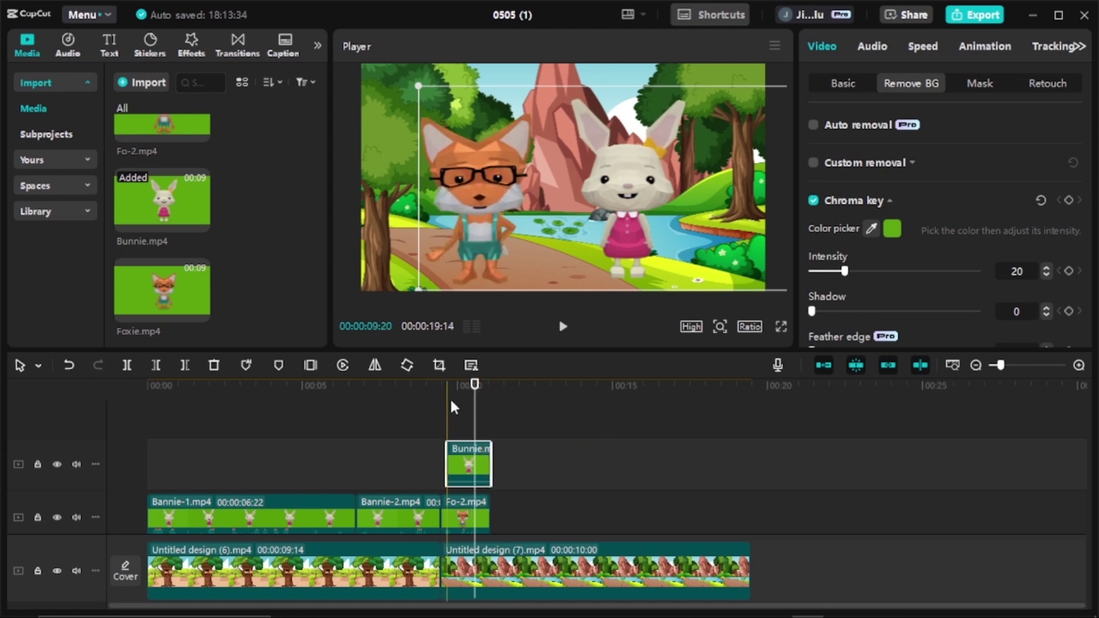
click(430, 400)
key(space)
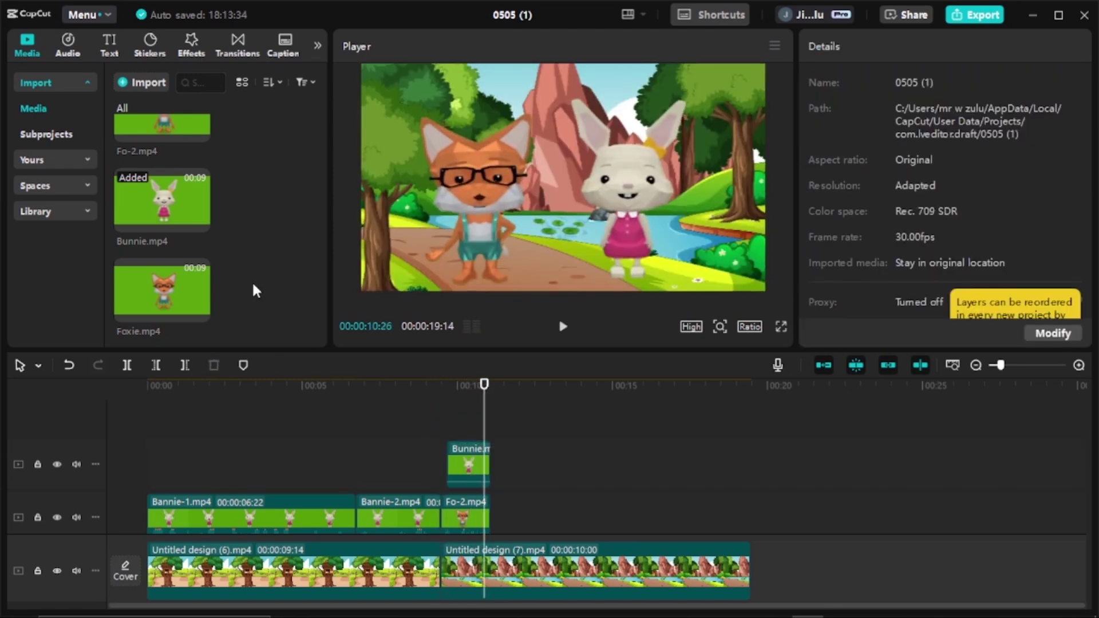
- Add Bunnie-3.mp4 directly after Fo-2.mp4 on the same track and key out its green background with Chroma key
scroll(256, 291, down, 3)
drag(162, 134, 518, 486)
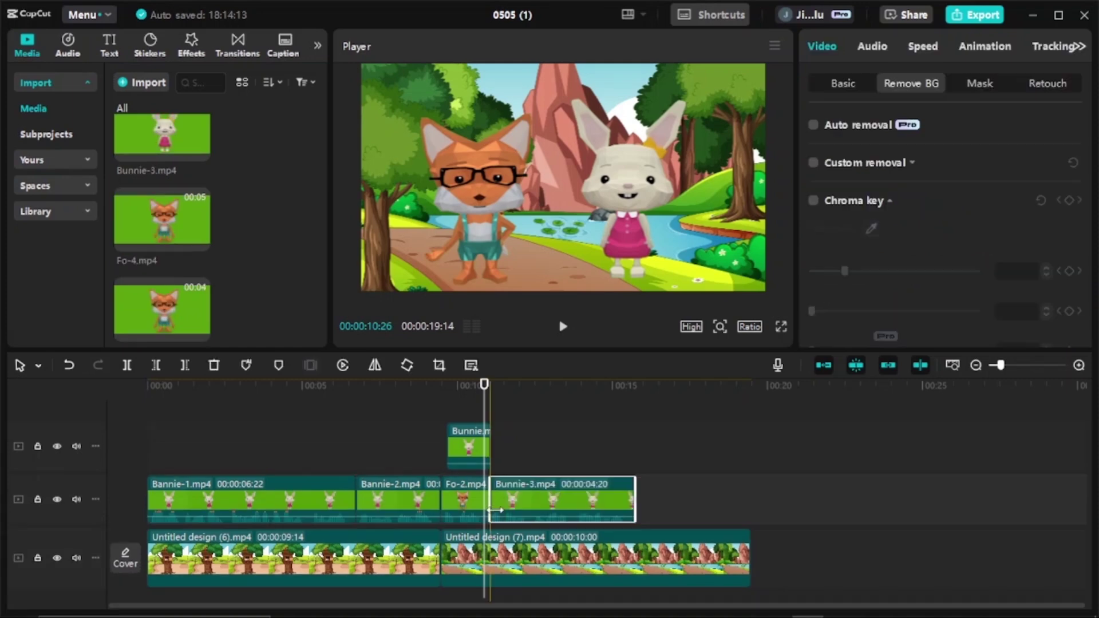
click(813, 200)
click(871, 228)
click(761, 197)
- Extend Bunnie.mp4 over Bunnie-3.mp4 as a reference to align the two bunnies, then trim it back to the end of Fo-2.mp4
click(488, 449)
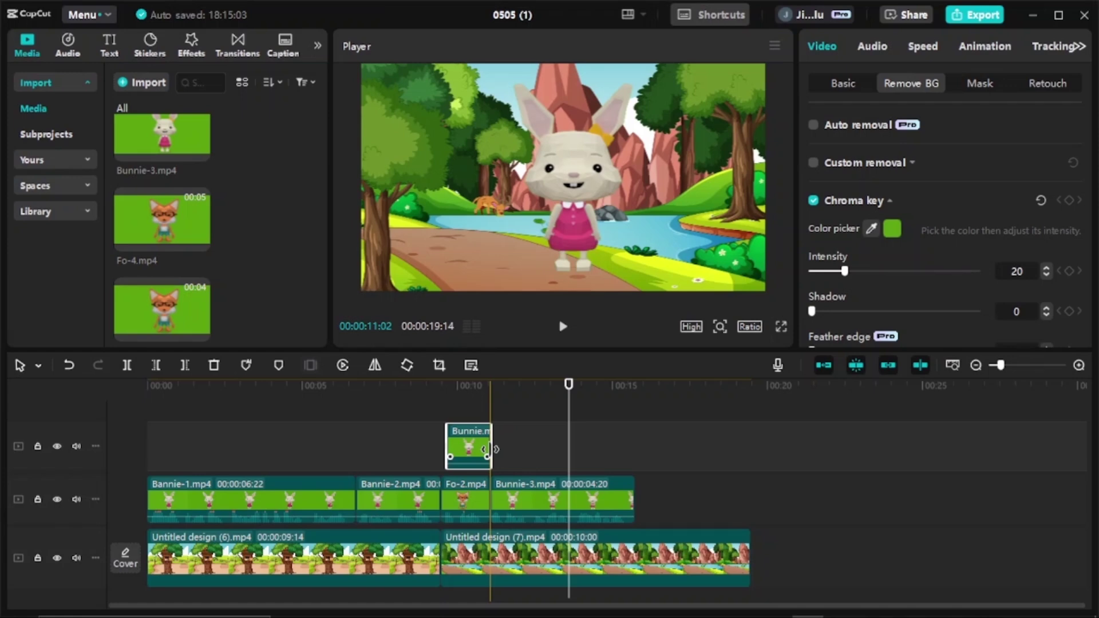
drag(489, 450, 550, 447)
click(548, 504)
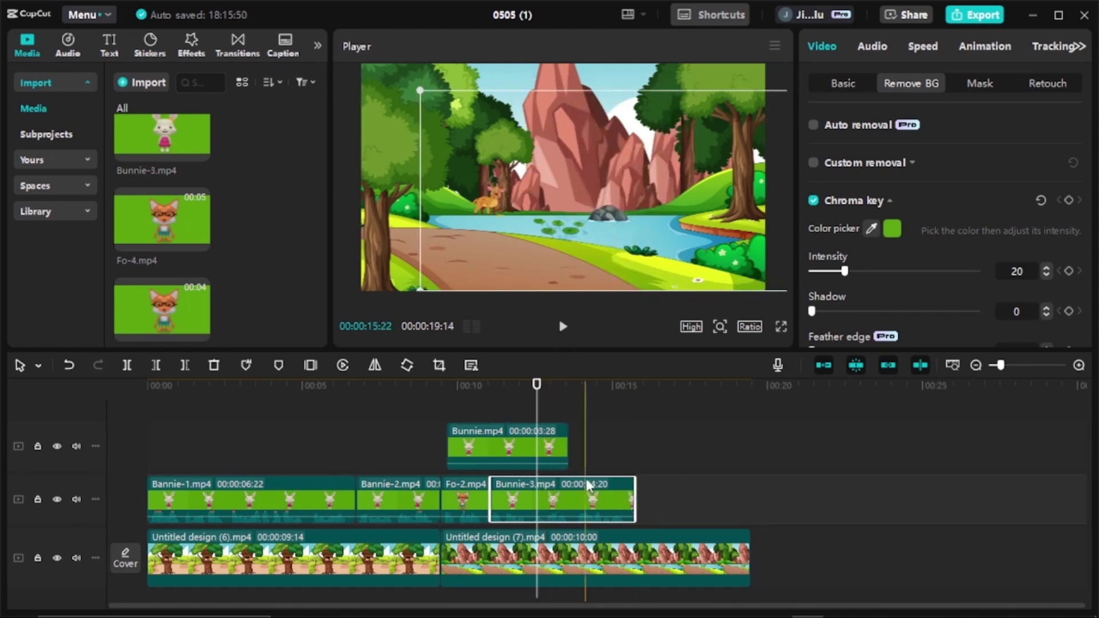
drag(568, 455, 493, 457)
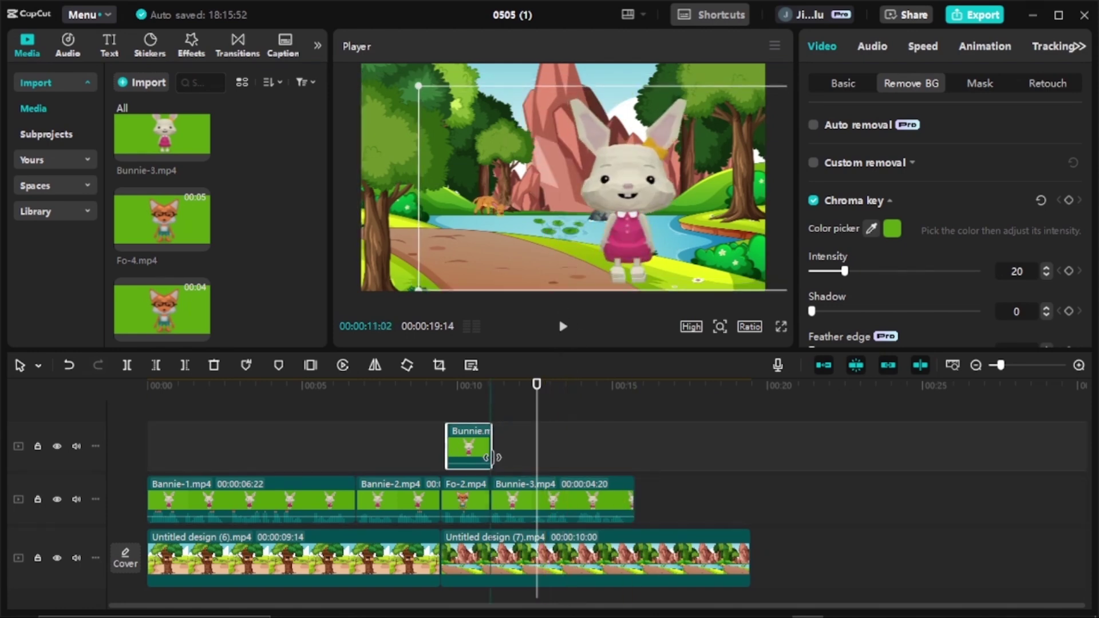
- Match the keyed Foxie.mp4 on the top track to the fox's position on the path and trim its start to Bunnie.mp4's end
click(441, 392)
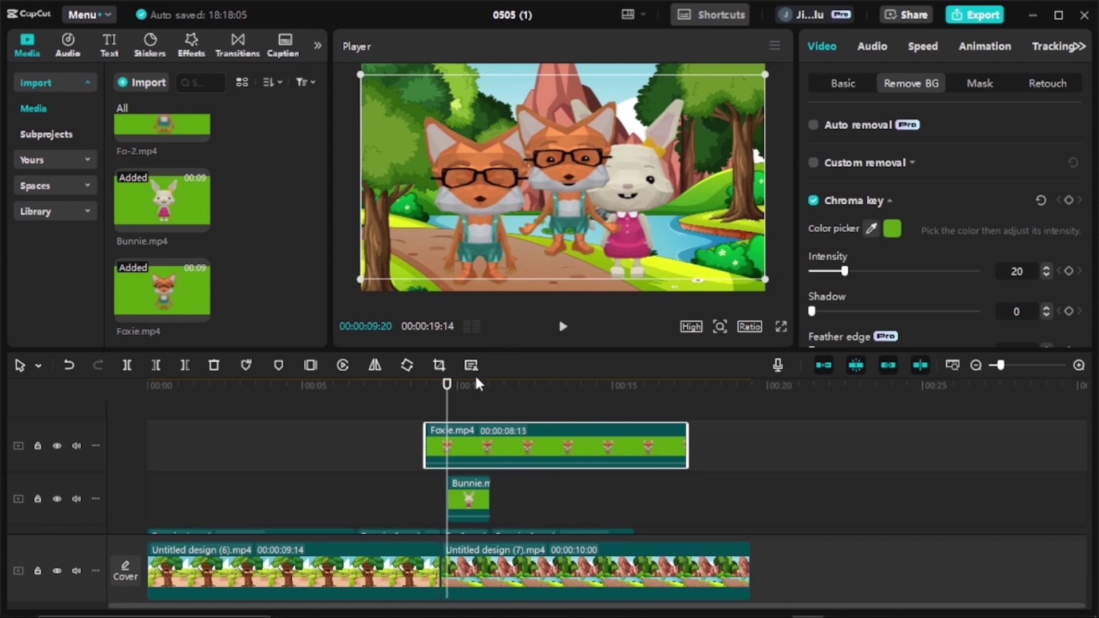
drag(452, 399, 450, 401)
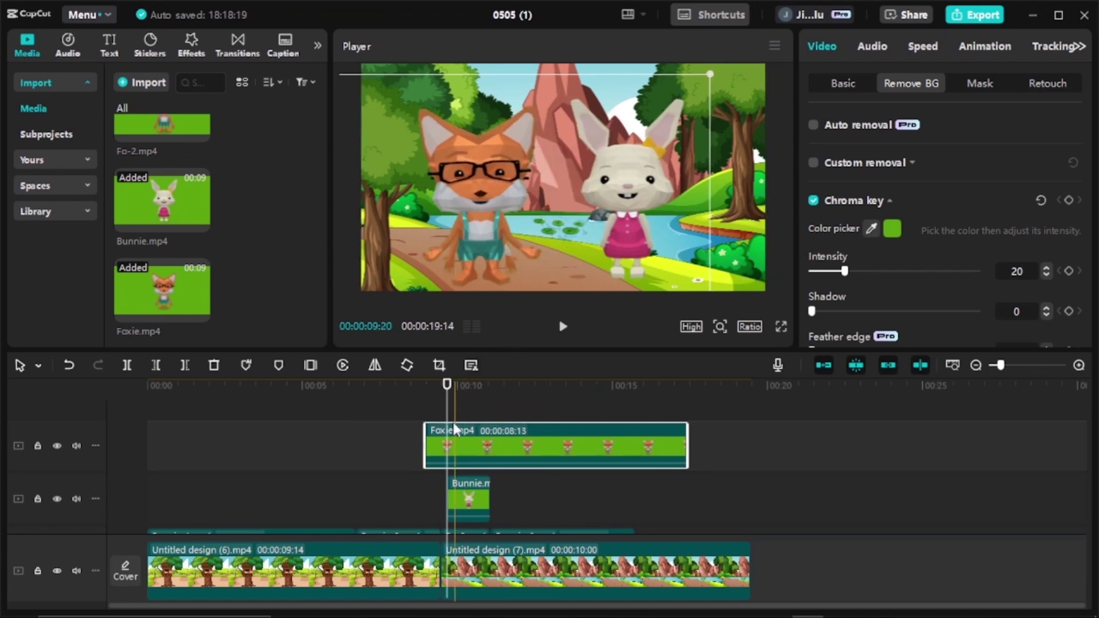
drag(427, 456, 494, 456)
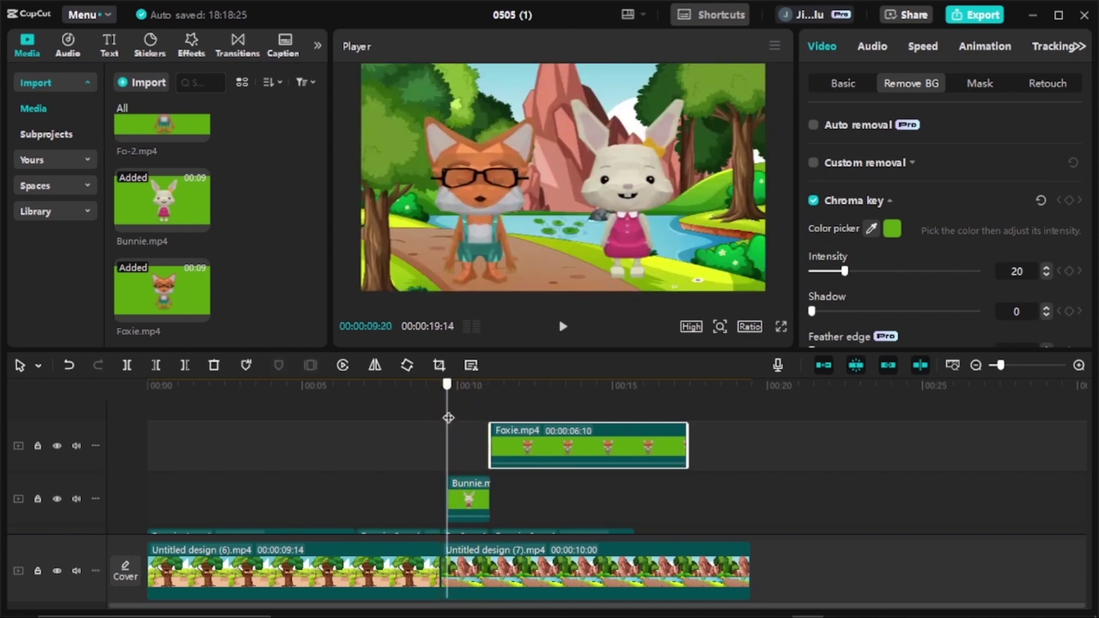
drag(448, 418, 416, 425)
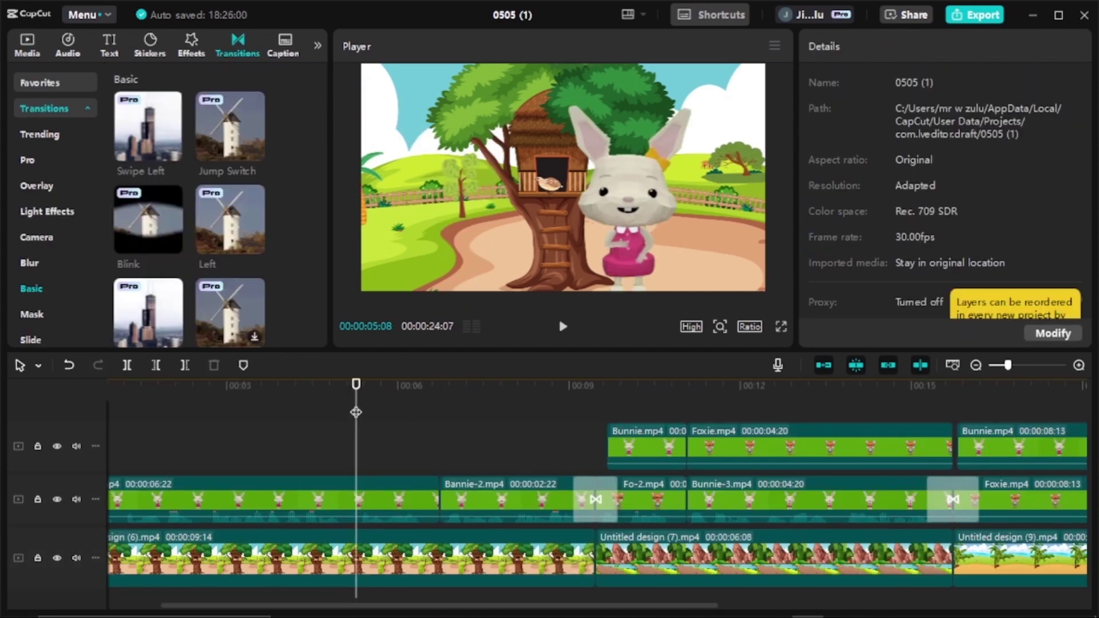
- Generate auto captions with auto-detected spoken language and restyle them as bold, italic white capitals
click(110, 55)
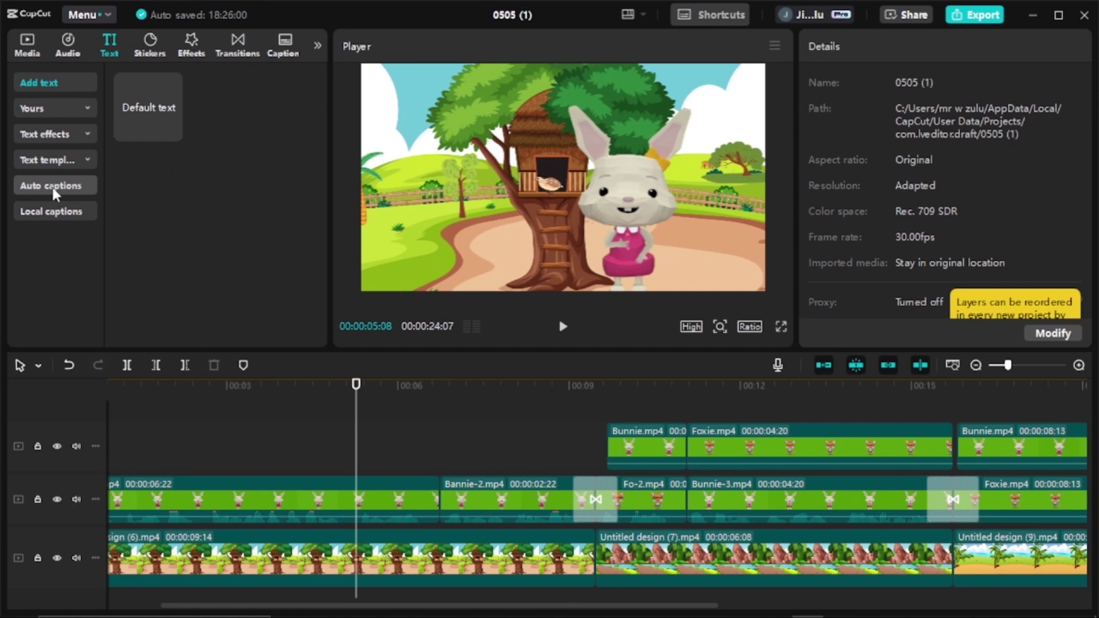
click(55, 195)
click(274, 332)
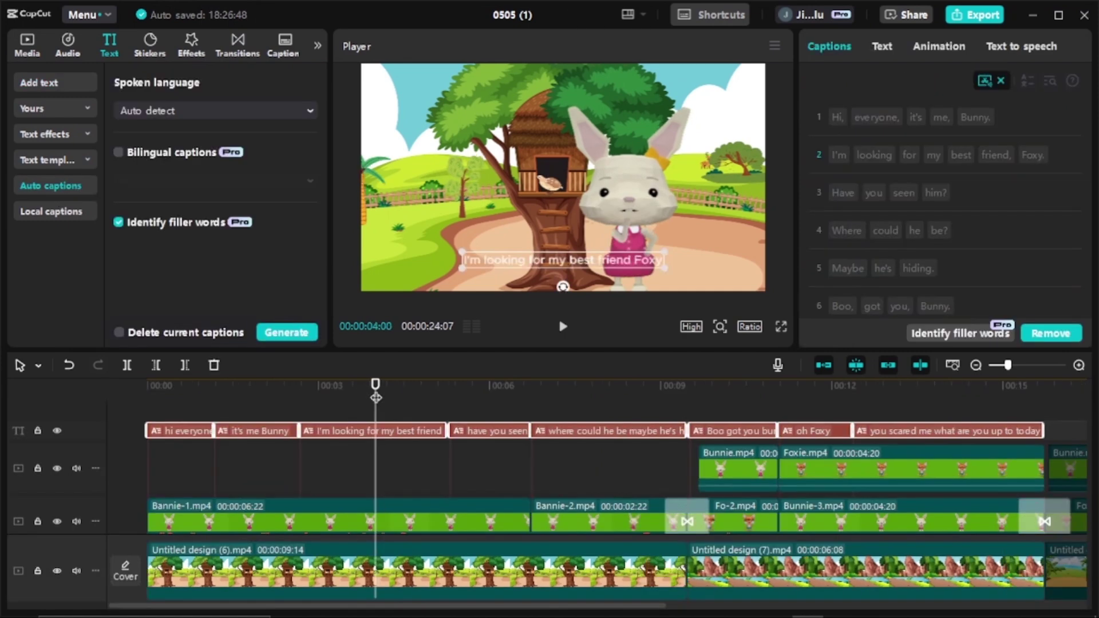
click(882, 53)
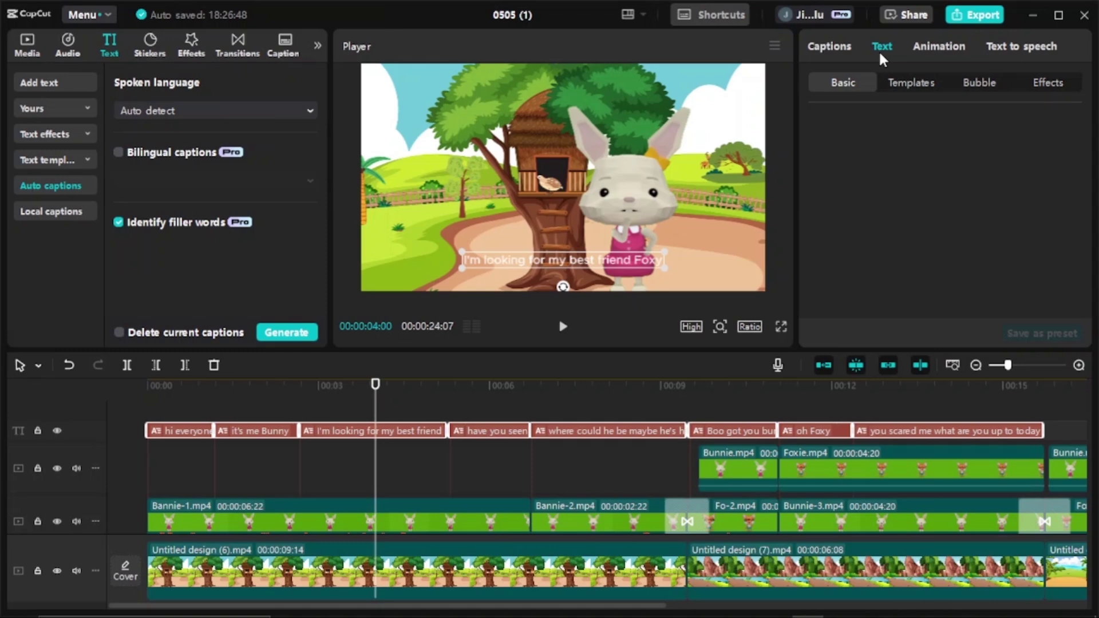
click(881, 411)
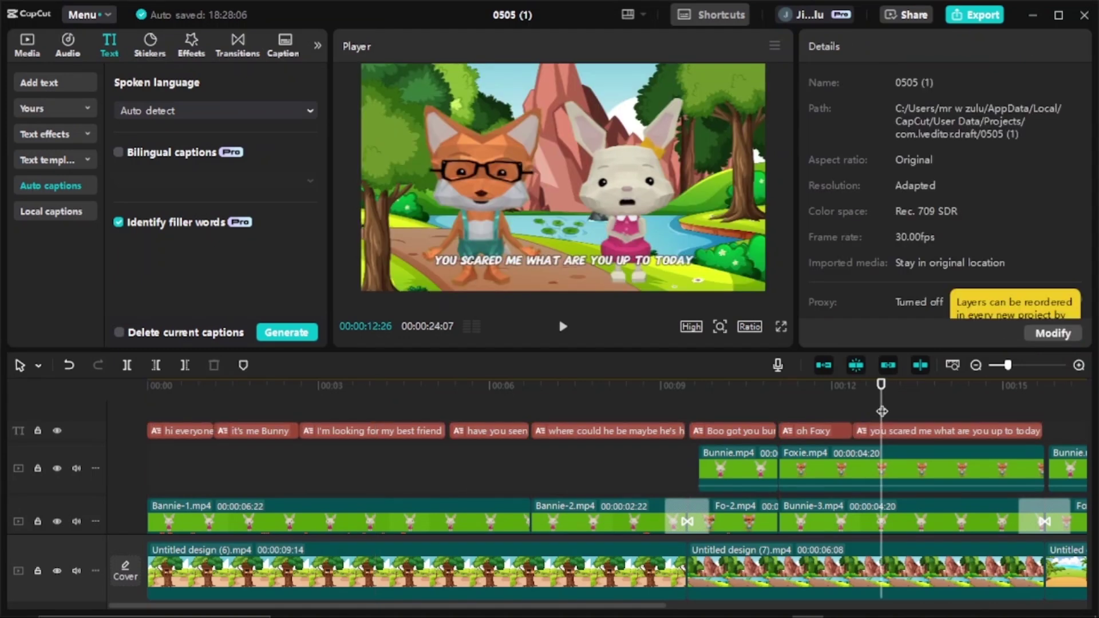
- Search the music library for "birds chirming" and preview the Morning forest bird chorus track
click(72, 47)
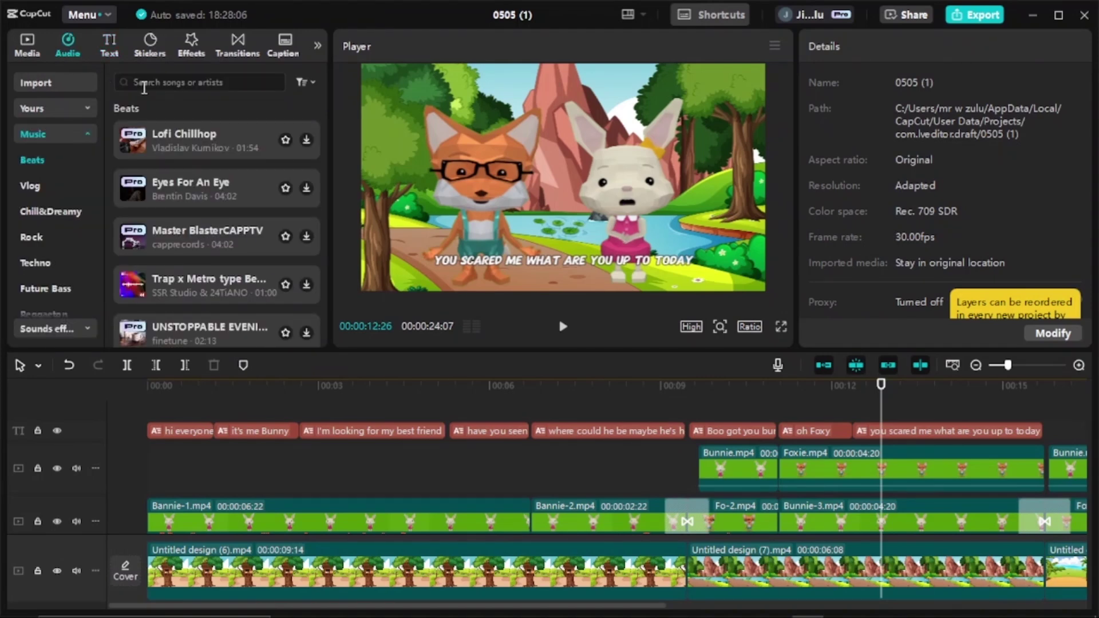
text(birds chirming)
key(Return)
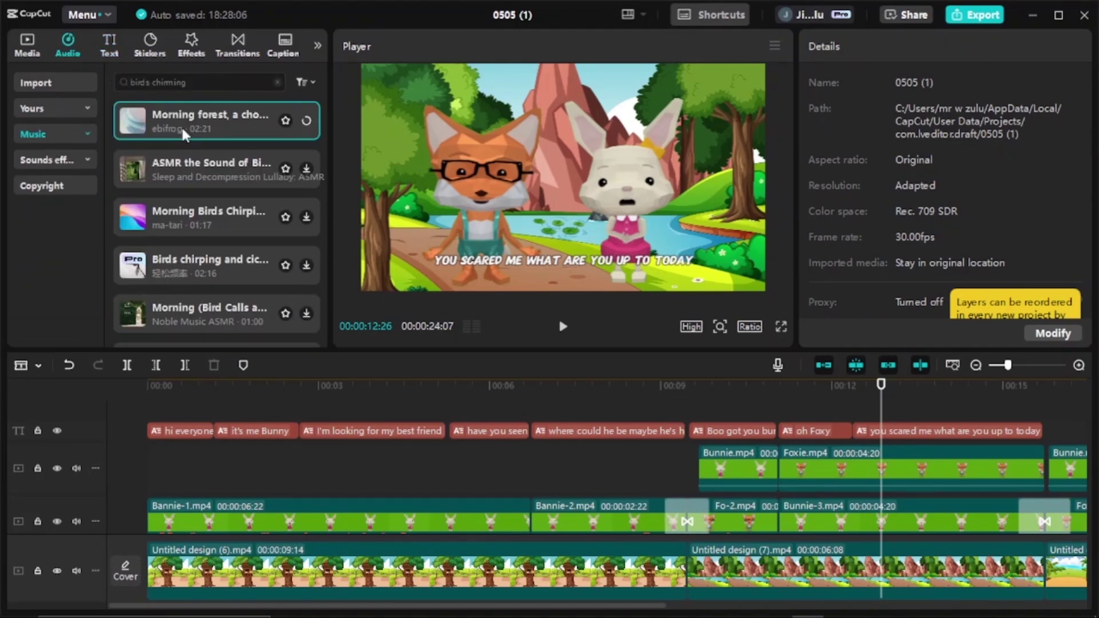
click(184, 132)
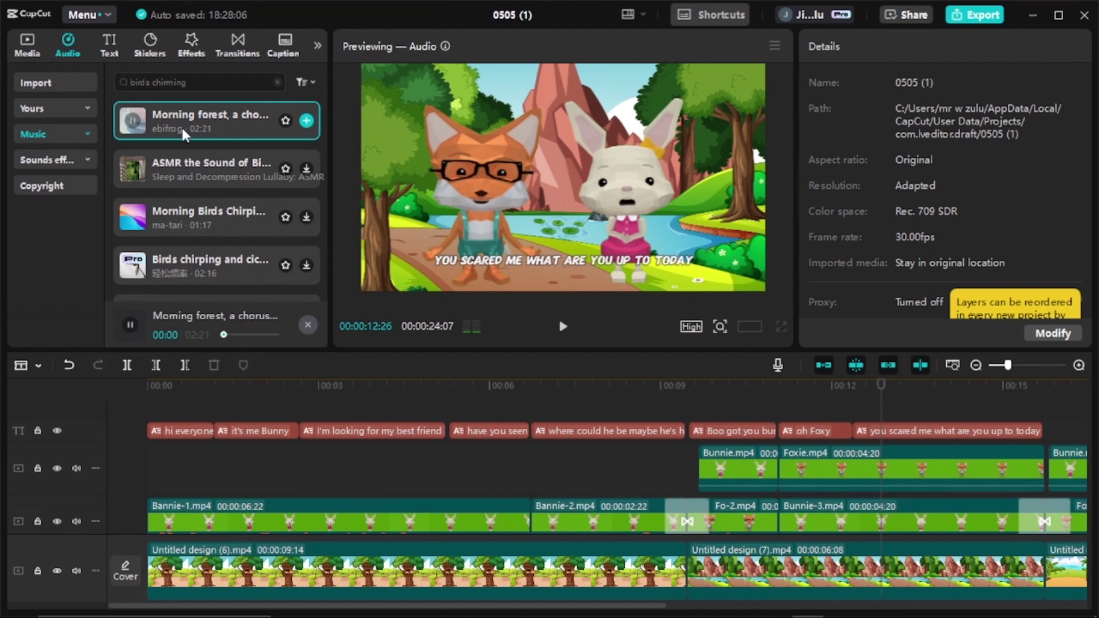
- Add the Morning forest track beneath the background clips near the timeline's start and lower its volume to -4.1 dB
drag(185, 132, 158, 608)
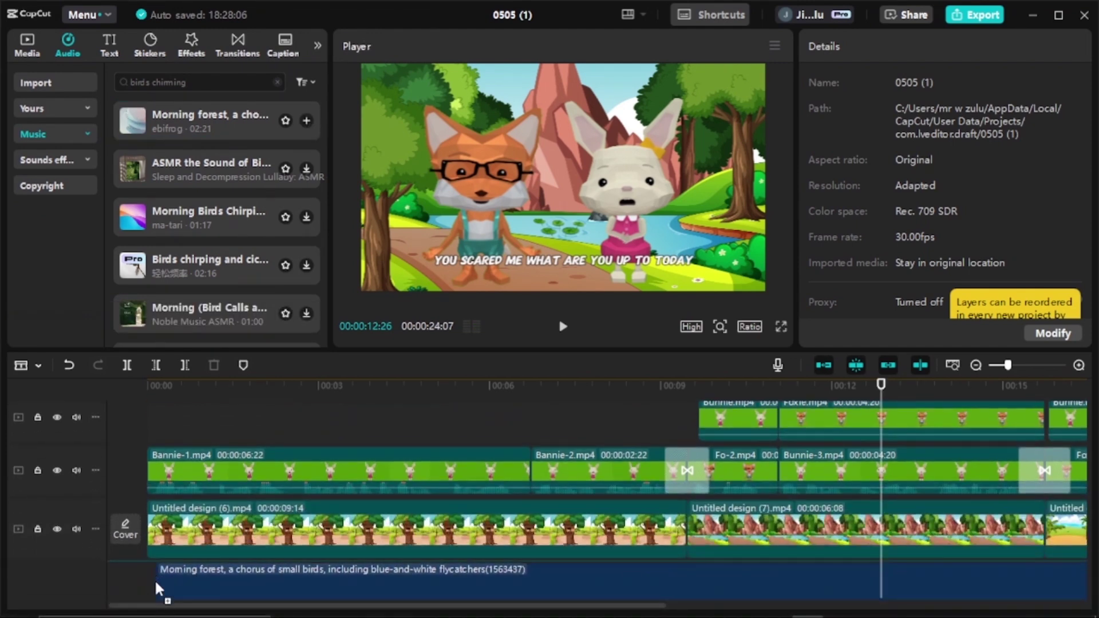
click(147, 385)
drag(433, 588, 436, 591)
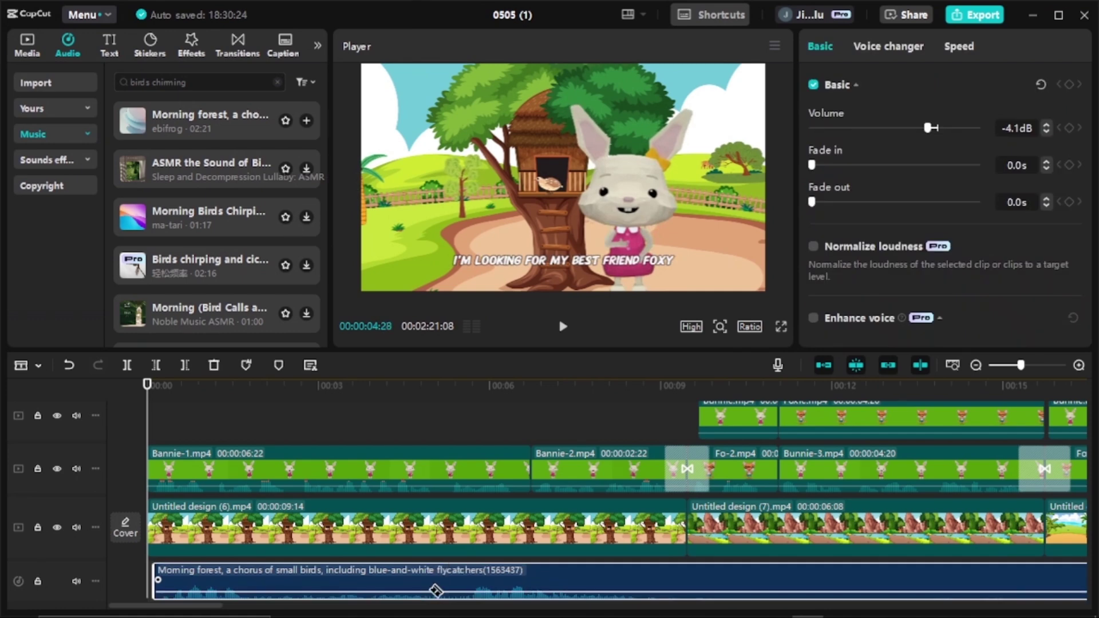